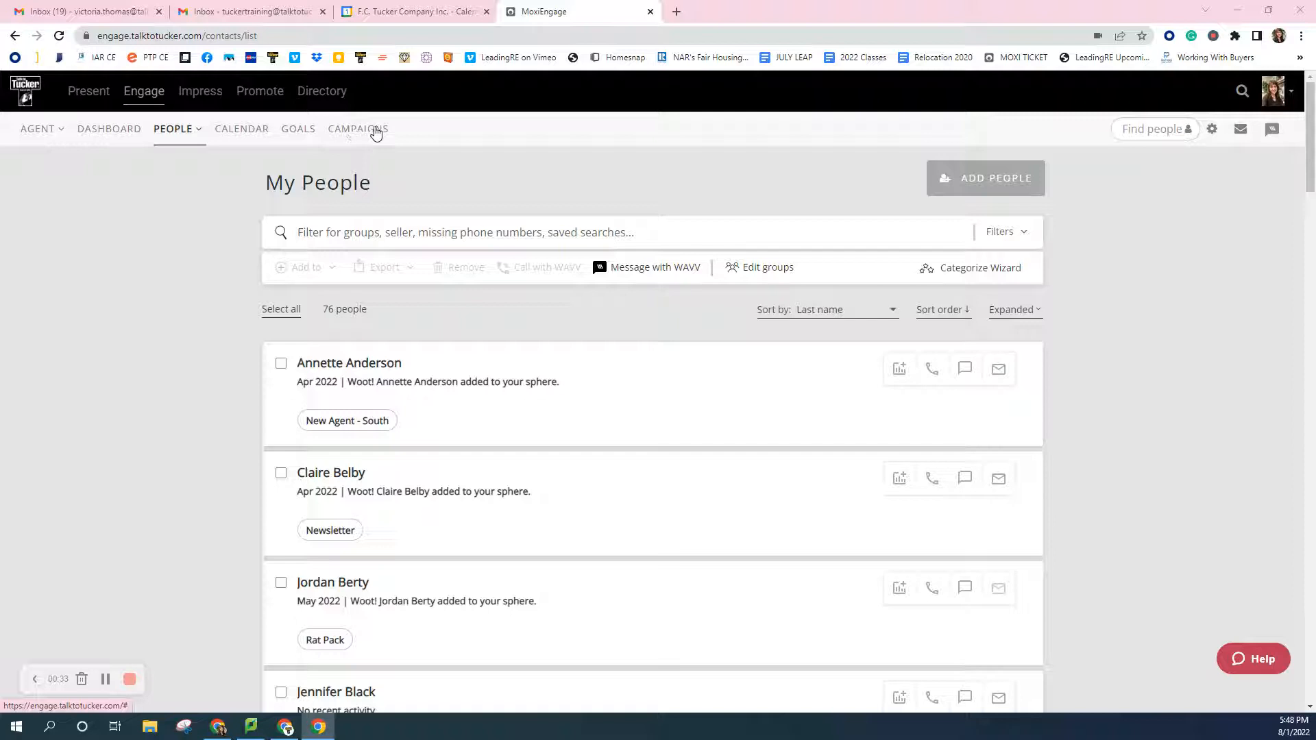
Add the E-Blast Blank e-blast from the campaign library to the campaigns and close the library.
left_click(349, 130)
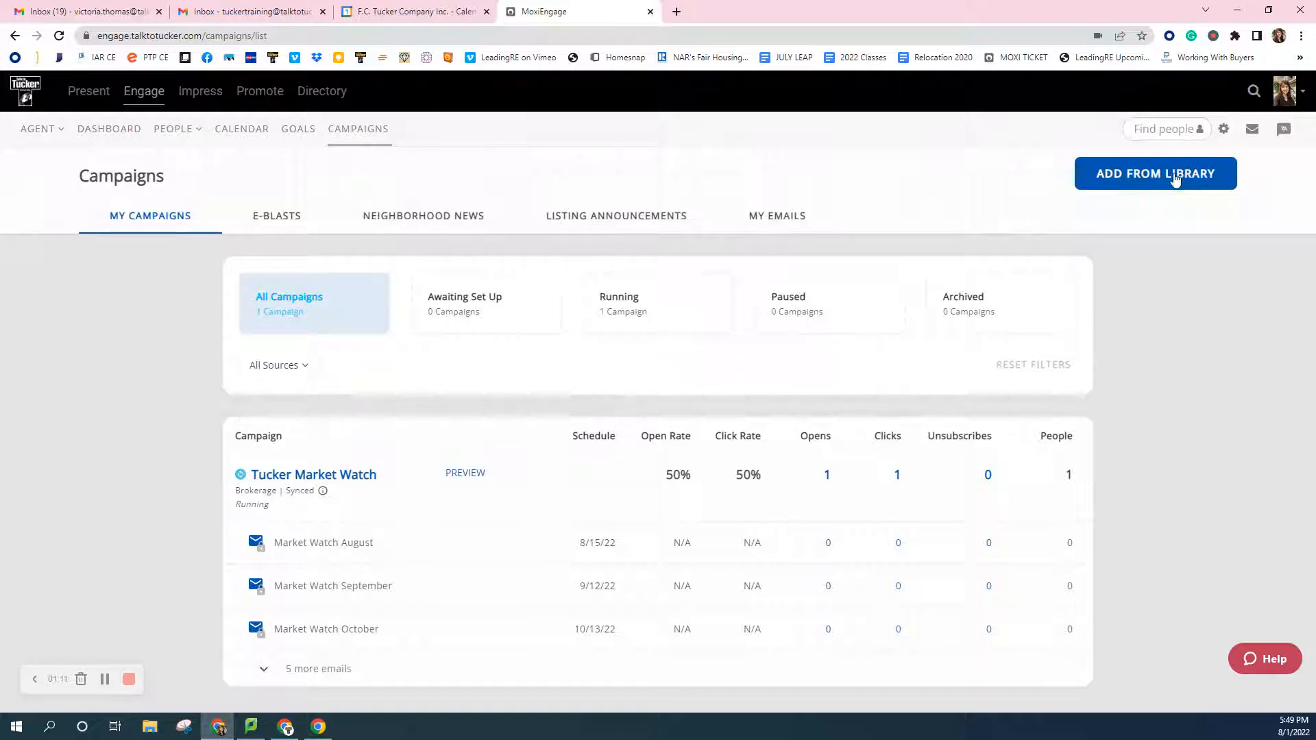
left_click(1168, 179)
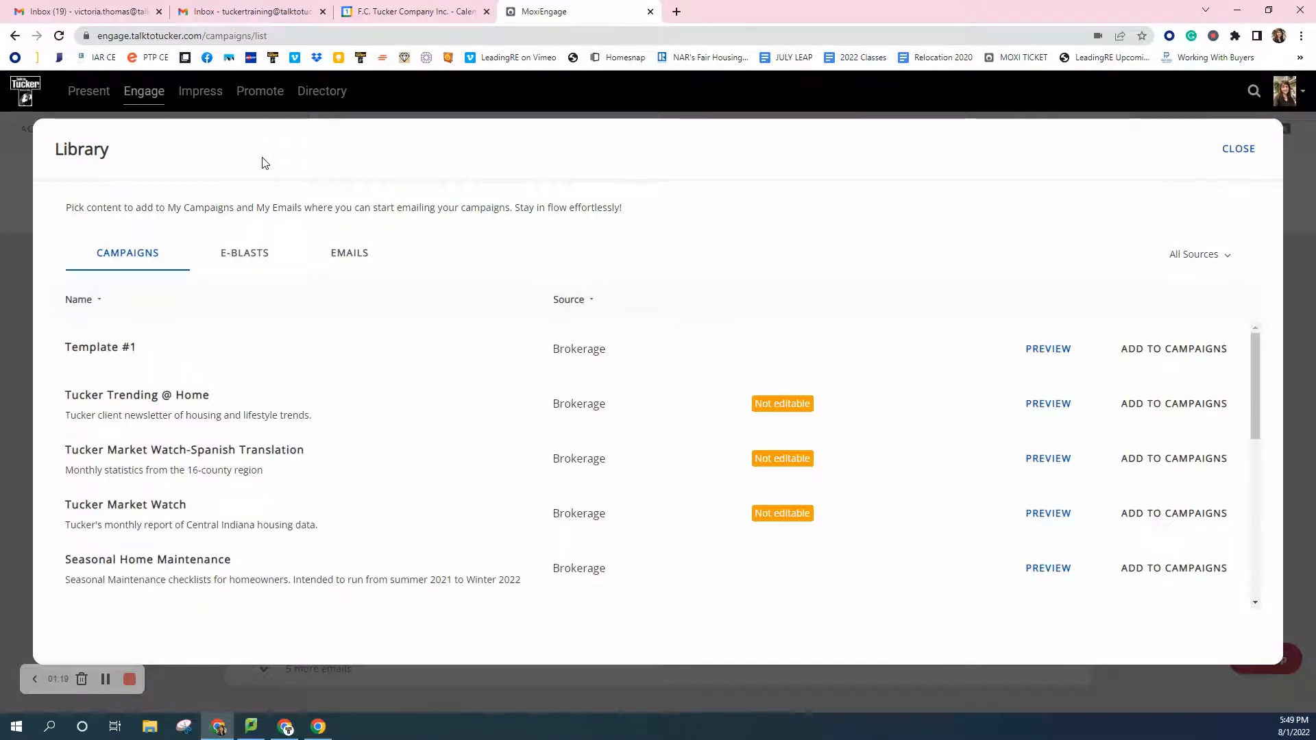
left_click(247, 257)
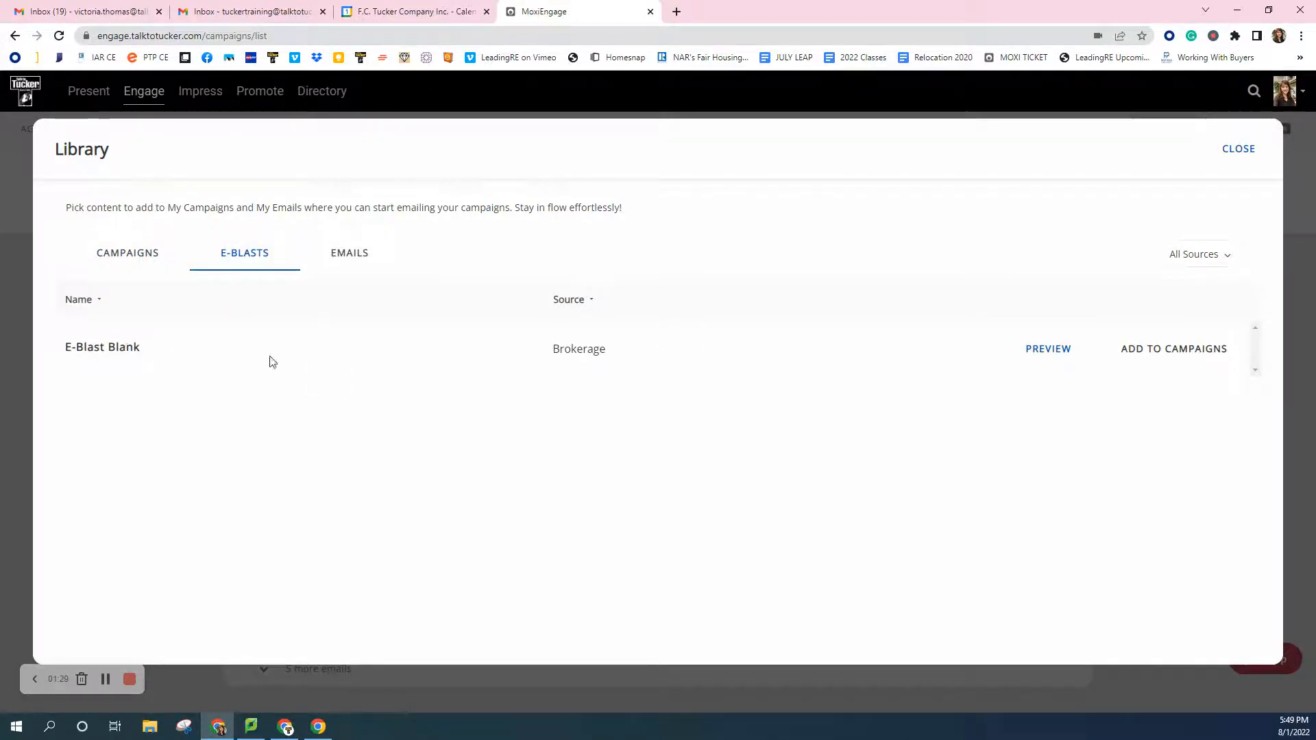
left_click(1170, 350)
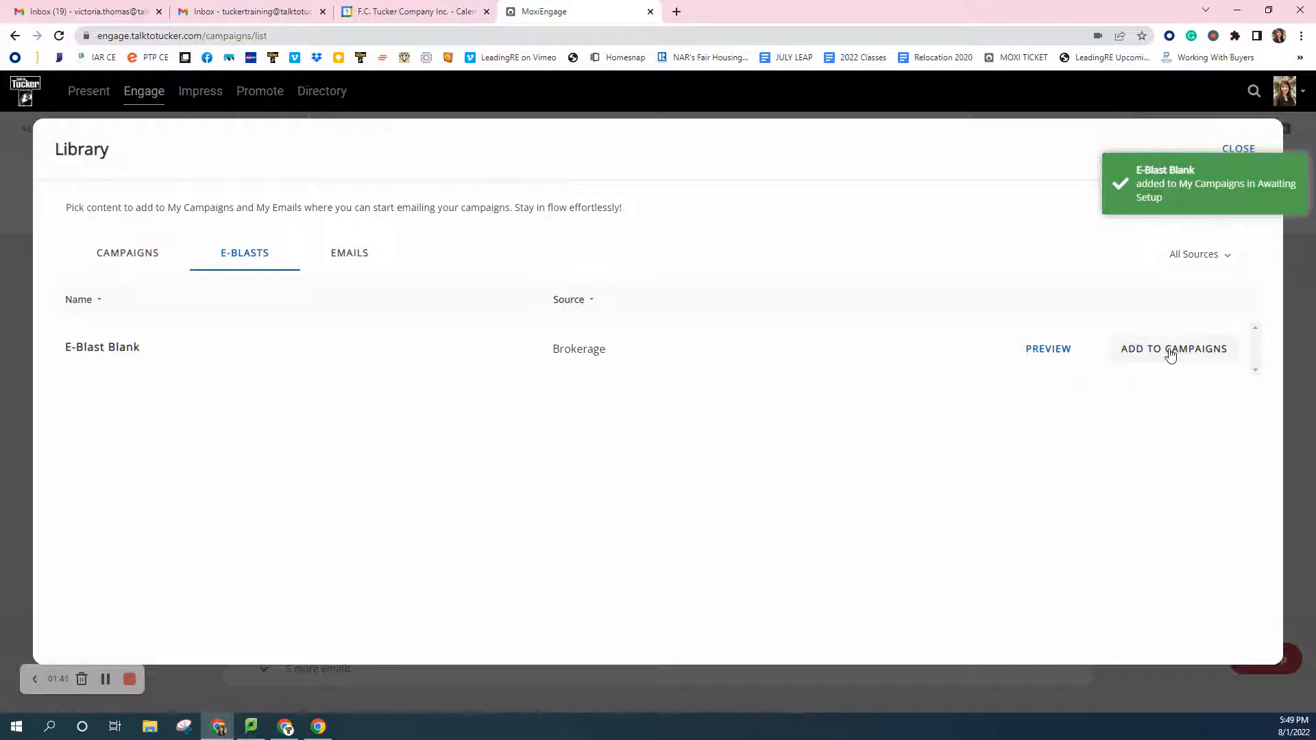
left_click(1237, 151)
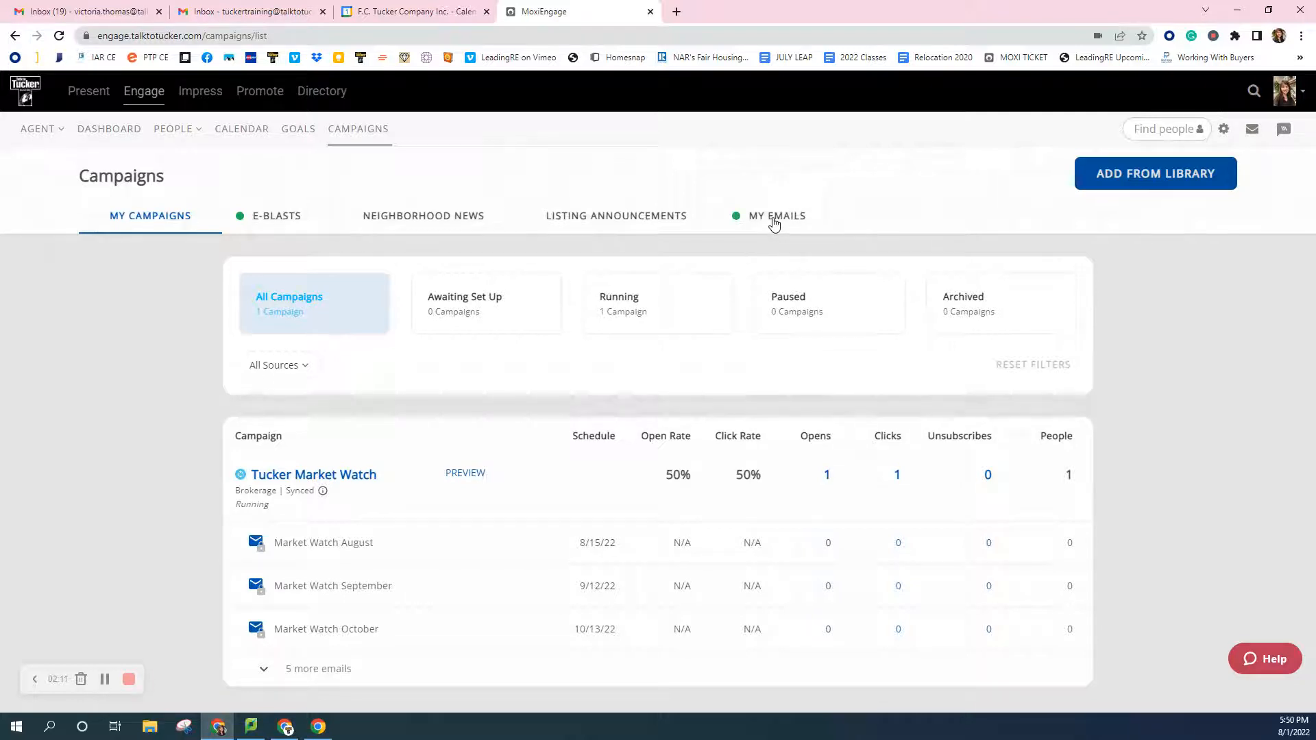
Open E-Blast Template from the saved emails and rename it August 2022 Newsletter.
left_click(774, 223)
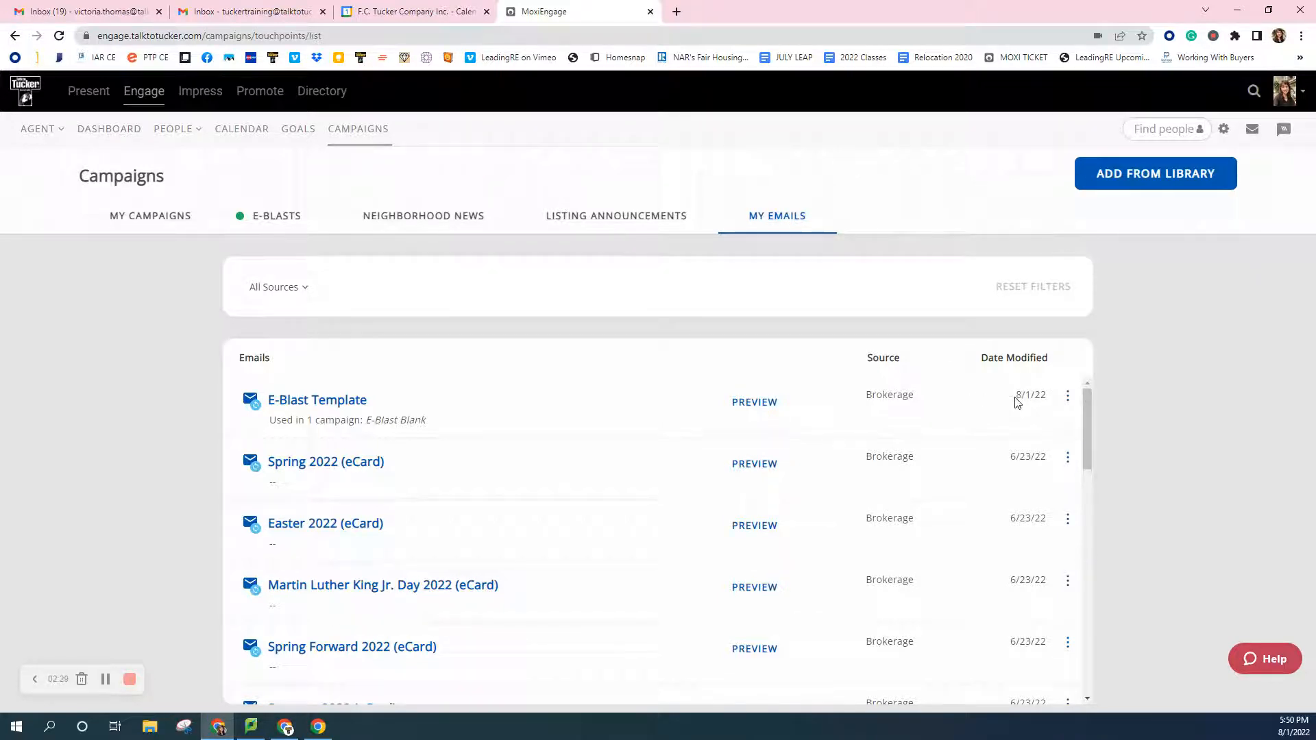
left_click(313, 400)
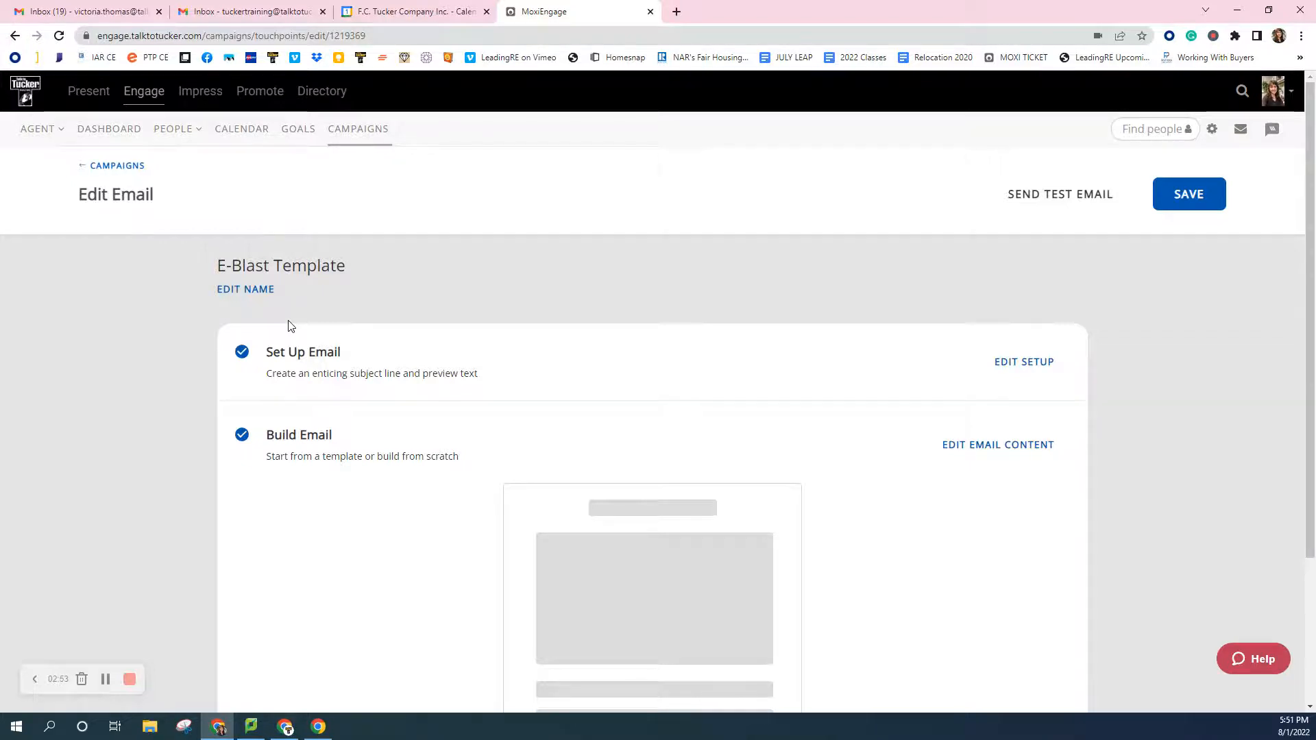
left_click(246, 289)
left_click_drag(329, 279, 197, 293)
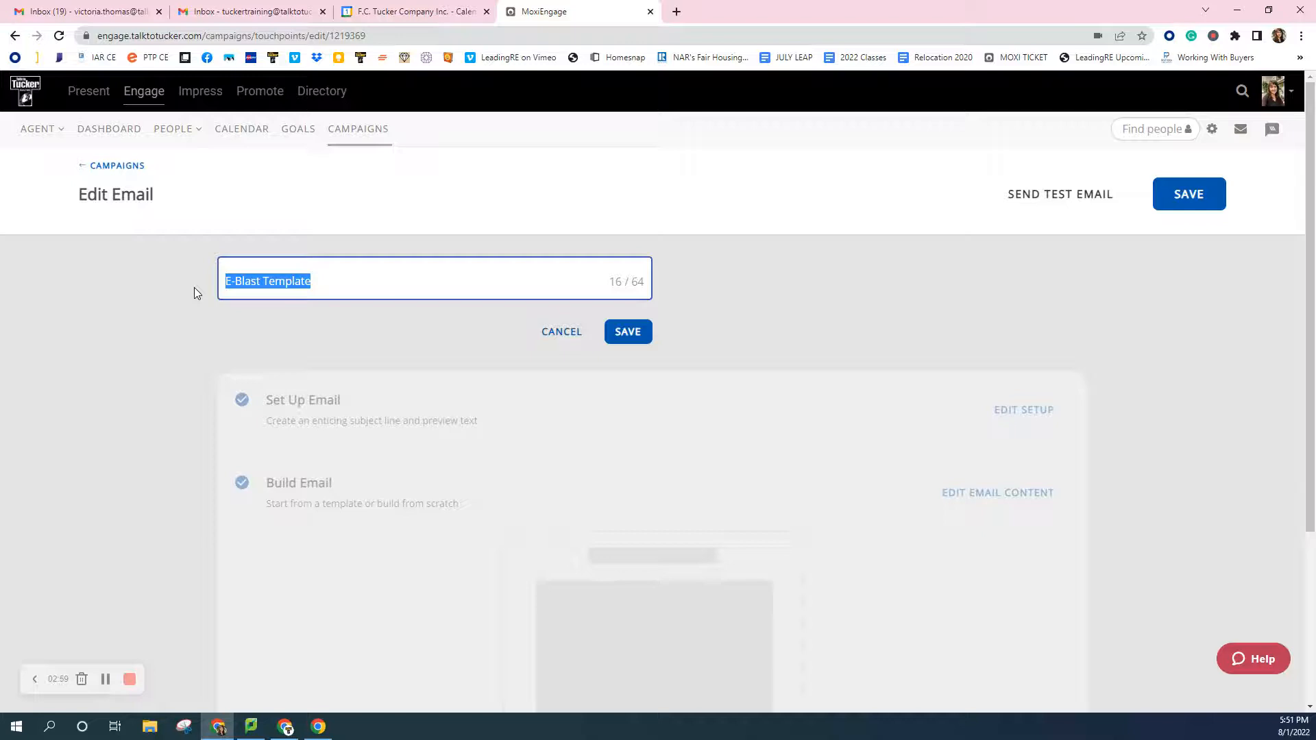
type("August 2022 Newsletter")
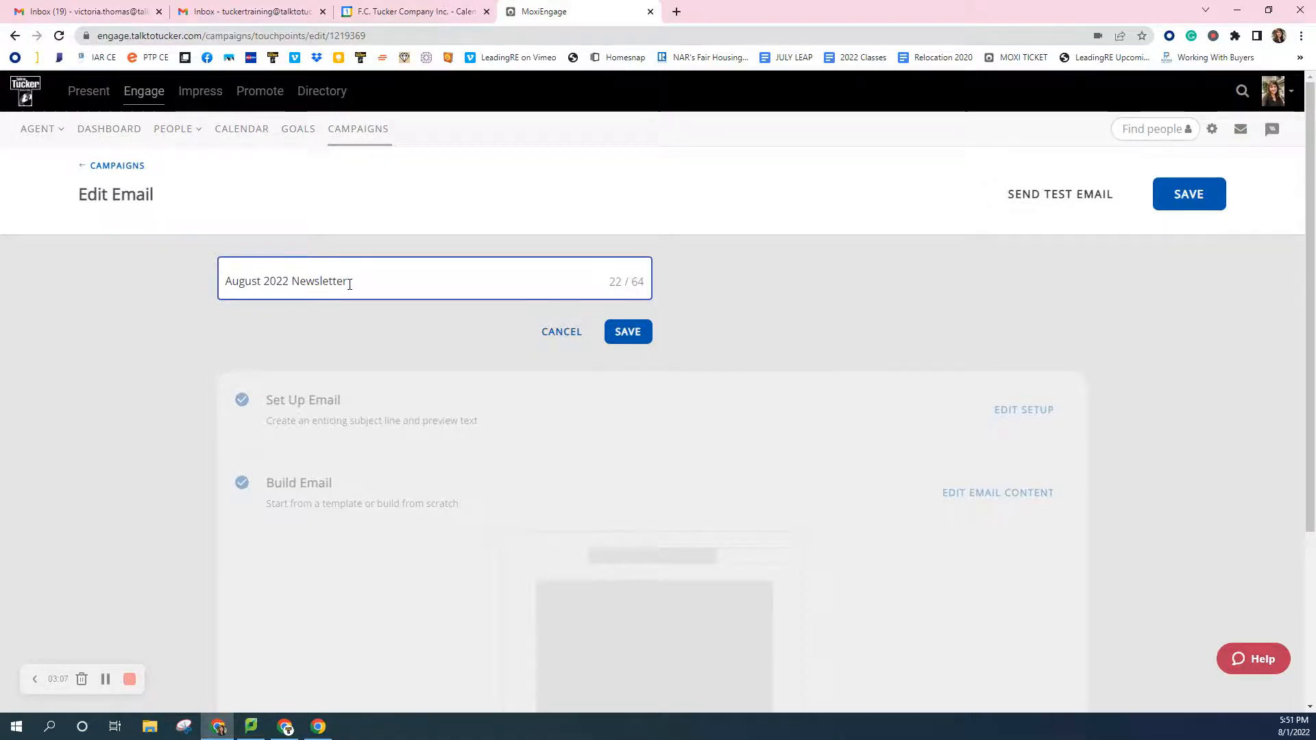
left_click(628, 332)
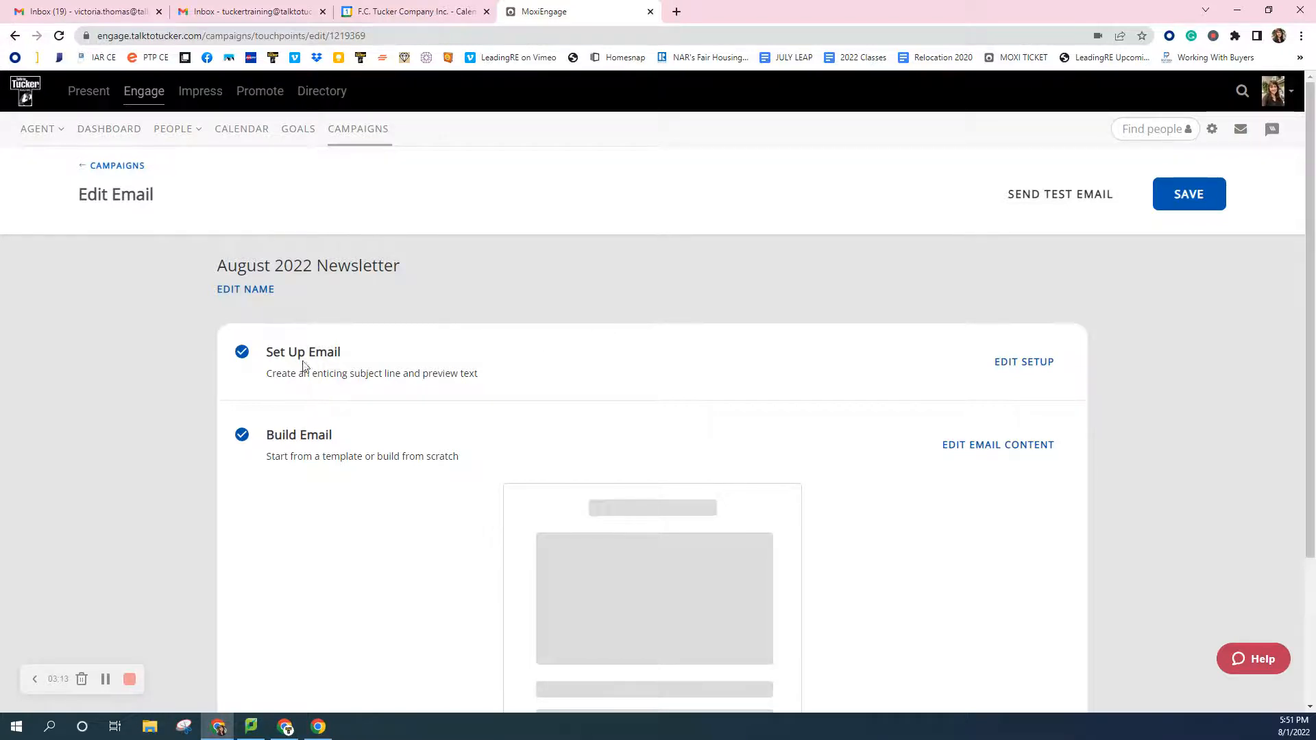
Replace the email's subject with "August Real Estate Newsletter from Your REALTOR," followed by the agent's full name.
left_click(1016, 365)
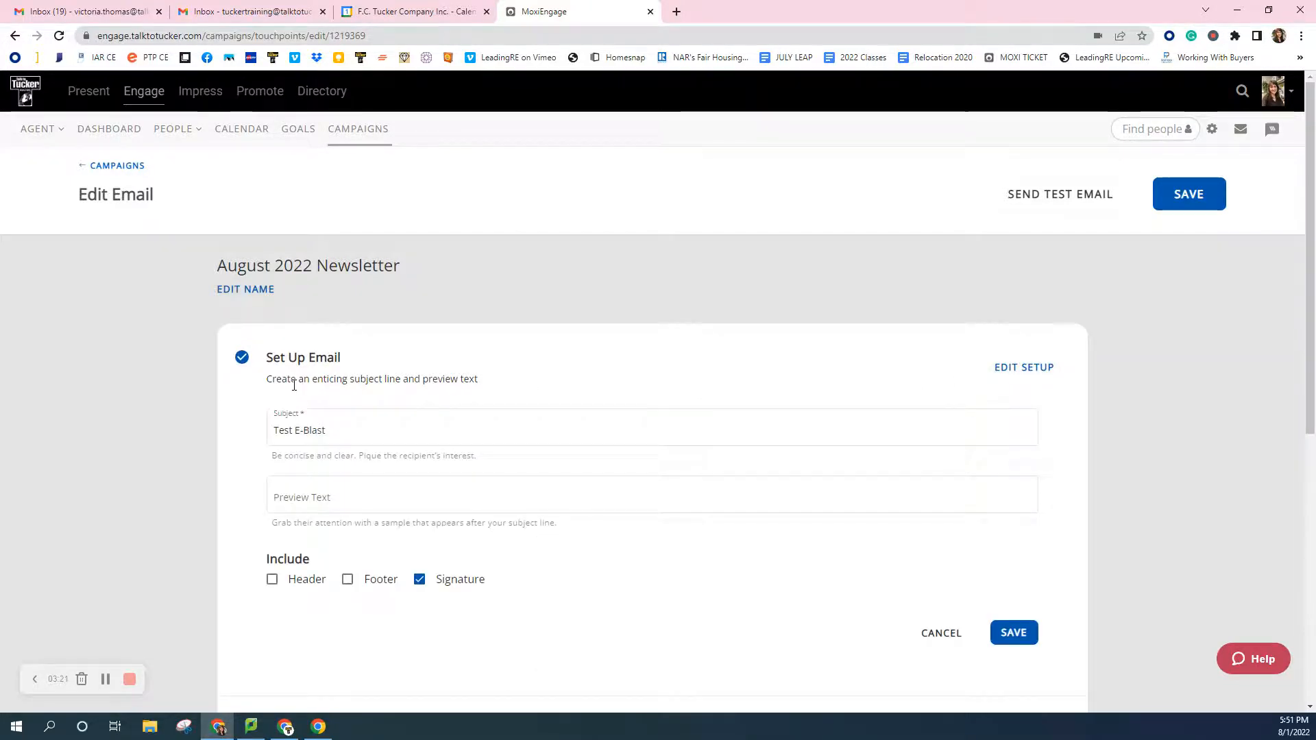
left_click(291, 426)
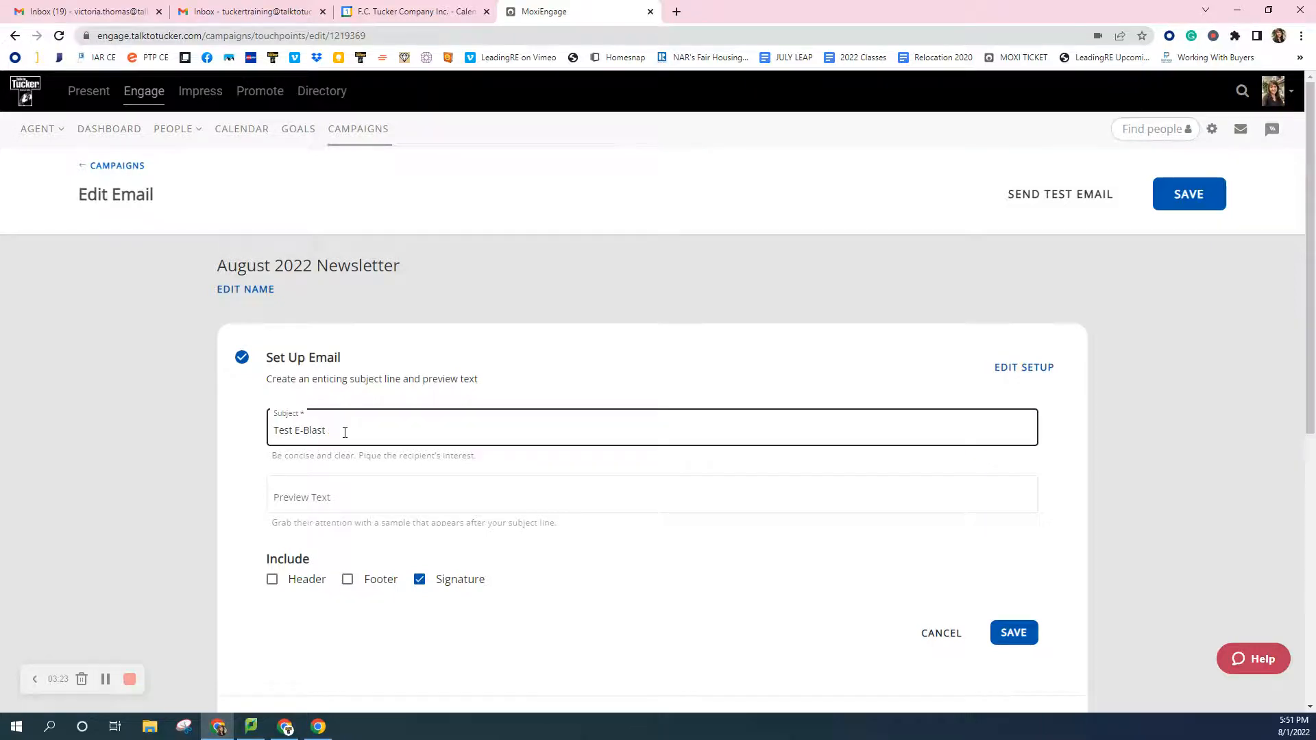
left_click(257, 431)
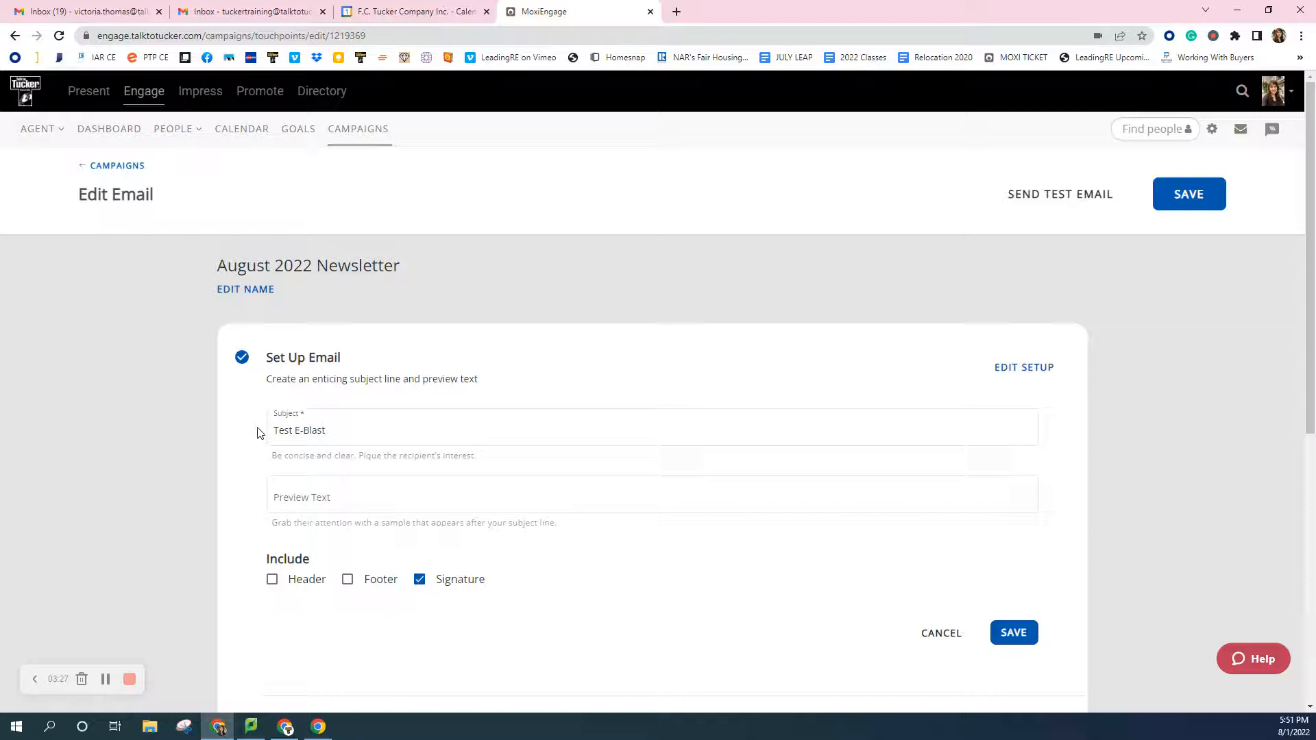
left_click(279, 427)
left_click_drag(291, 432, 255, 435)
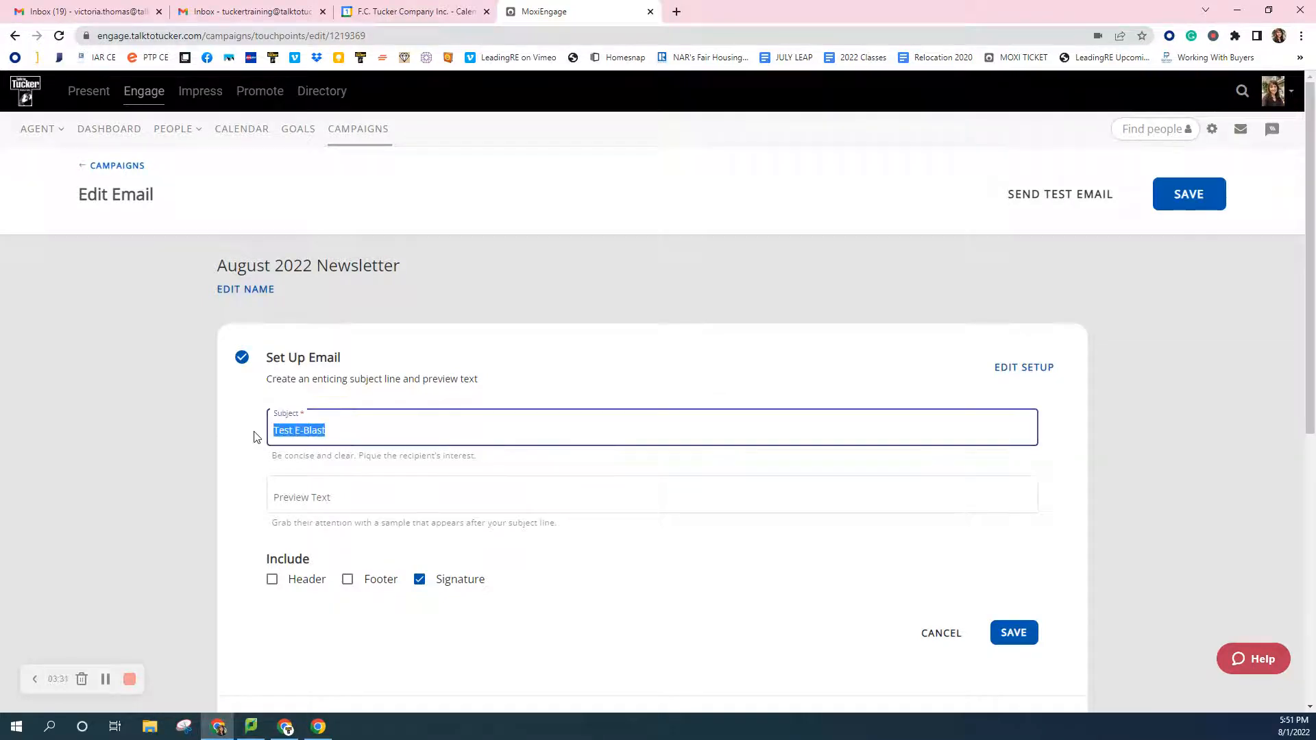
key("BackSpace")
left_click(436, 534)
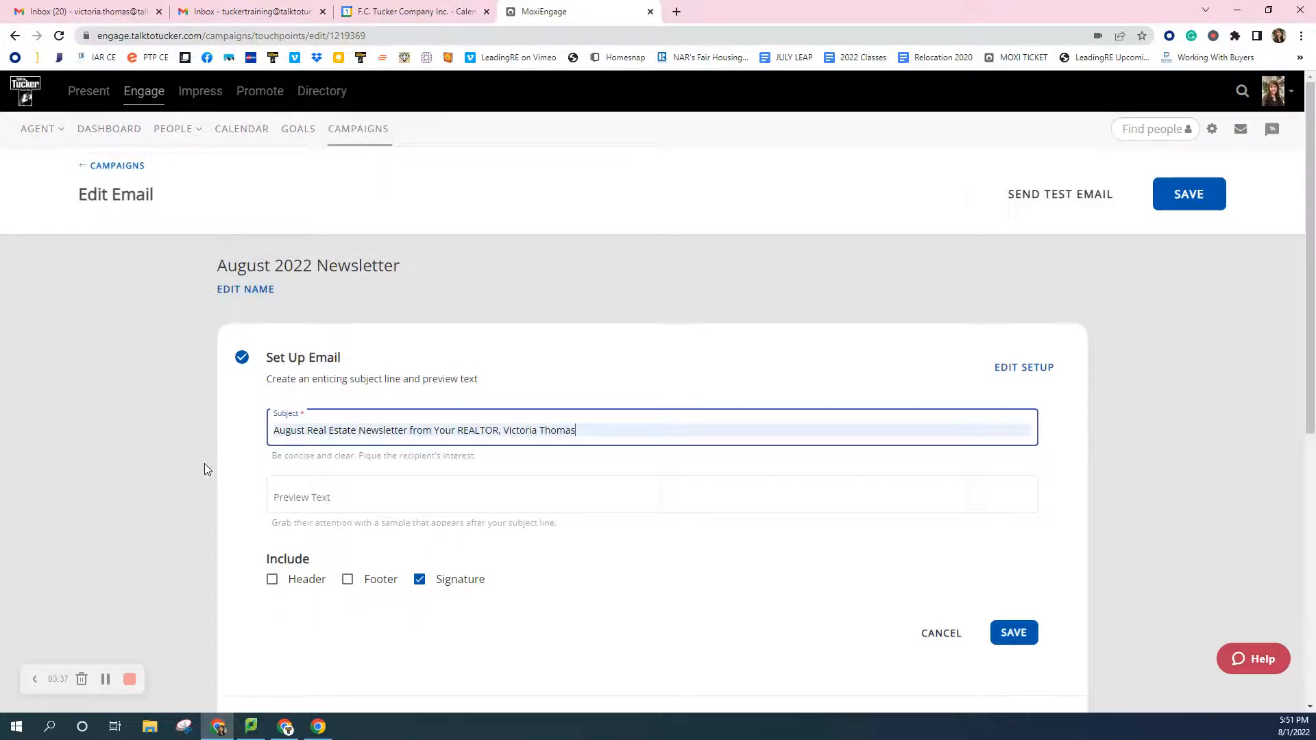
Set the preview text to "What's happening in your neighborhood!" and save the email setup.
left_click(276, 500)
left_click(286, 502)
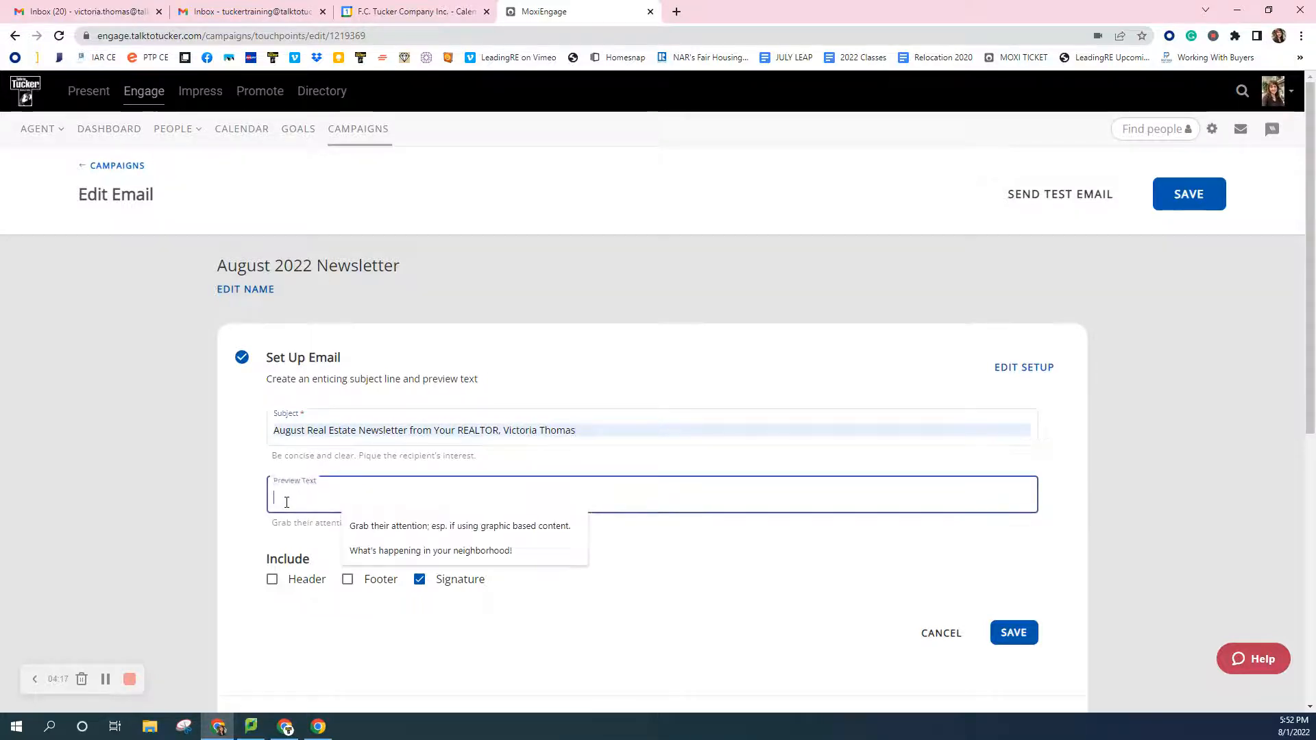
left_click(429, 551)
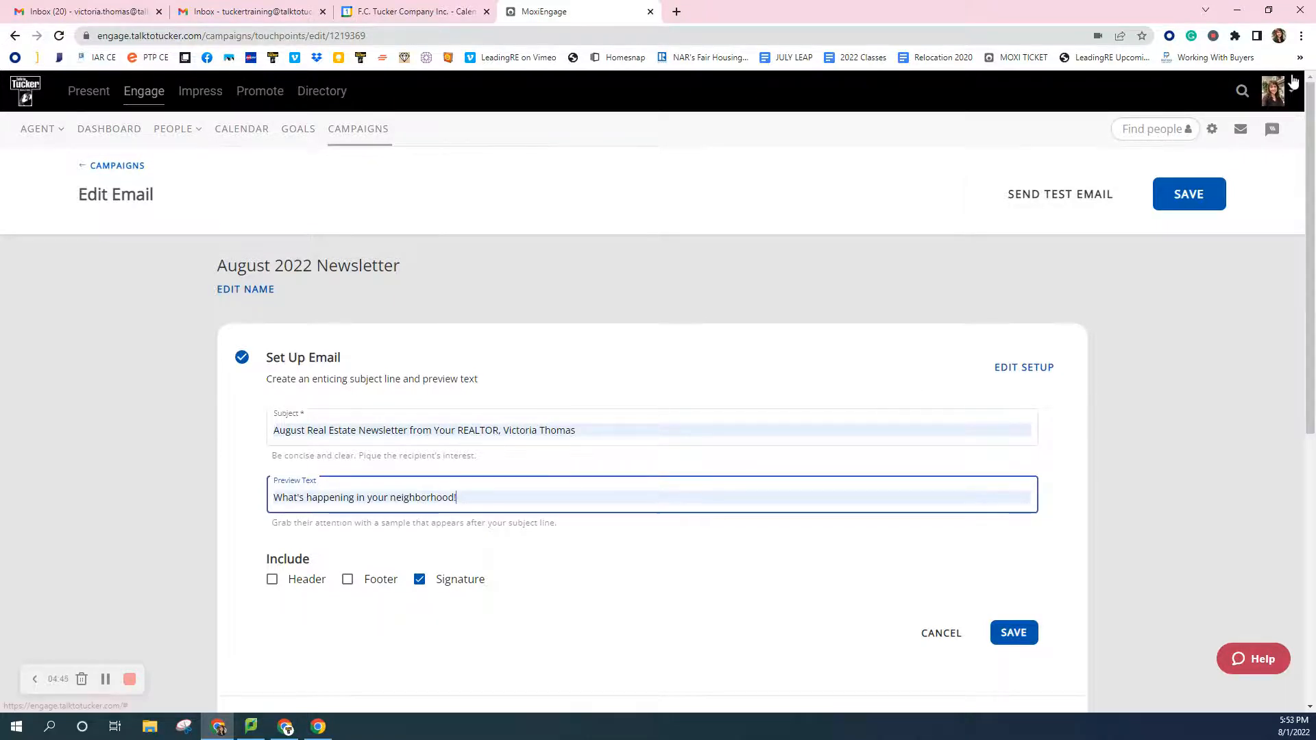
left_click(1276, 91)
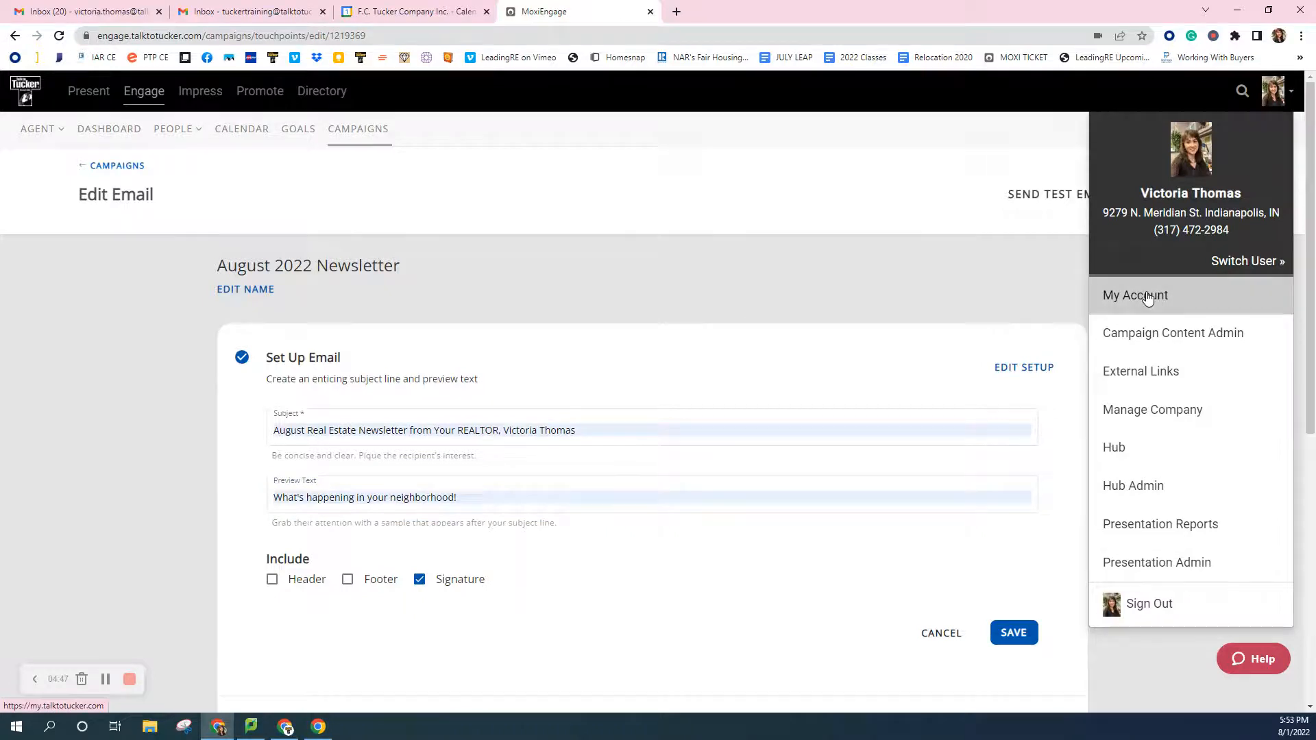
left_click(1056, 297)
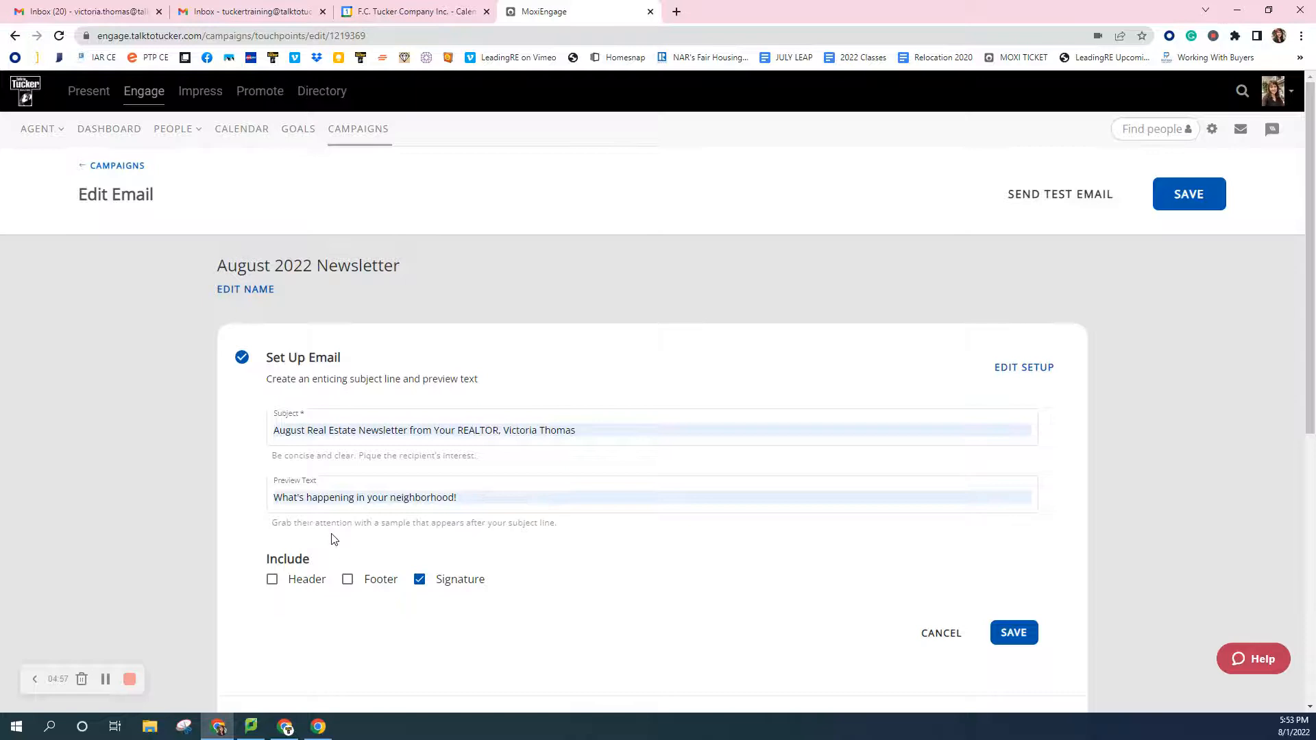
left_click(1012, 633)
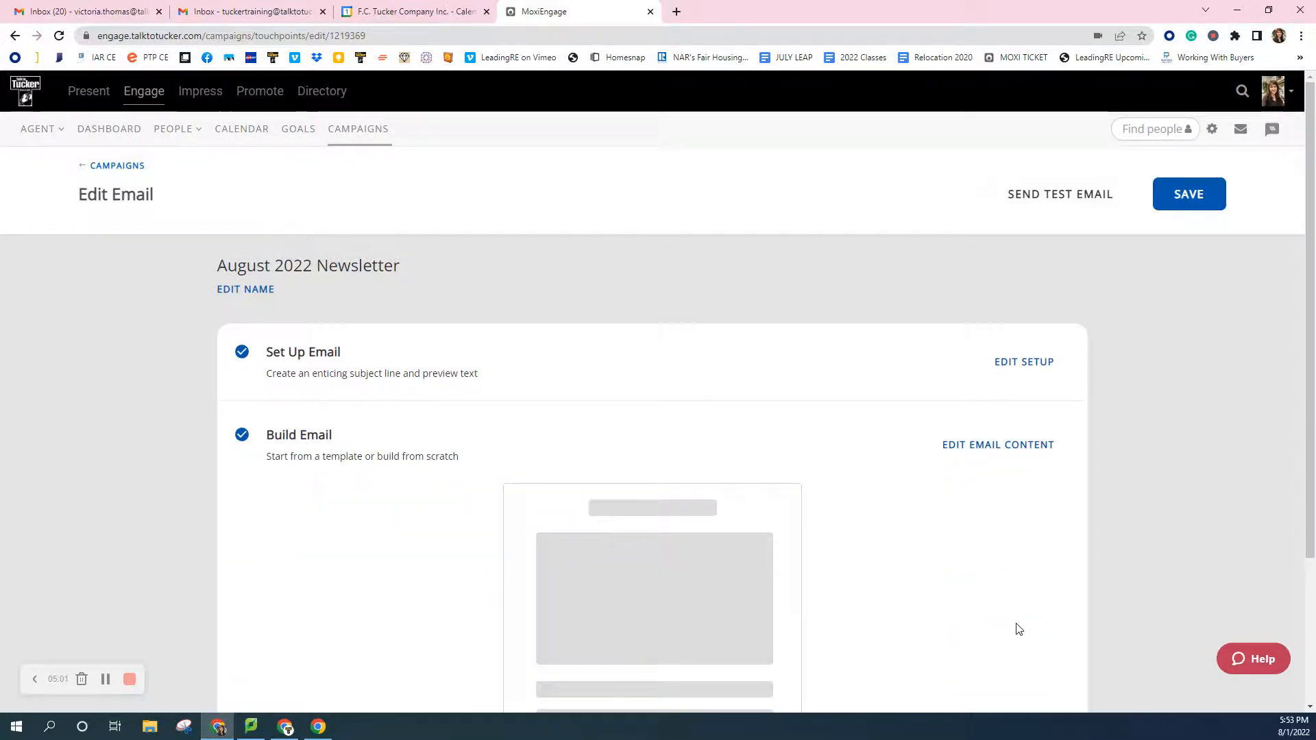
Open the newsletter's email content for editing and place an image block in the empty row.
scroll(987, 585, "down", 1)
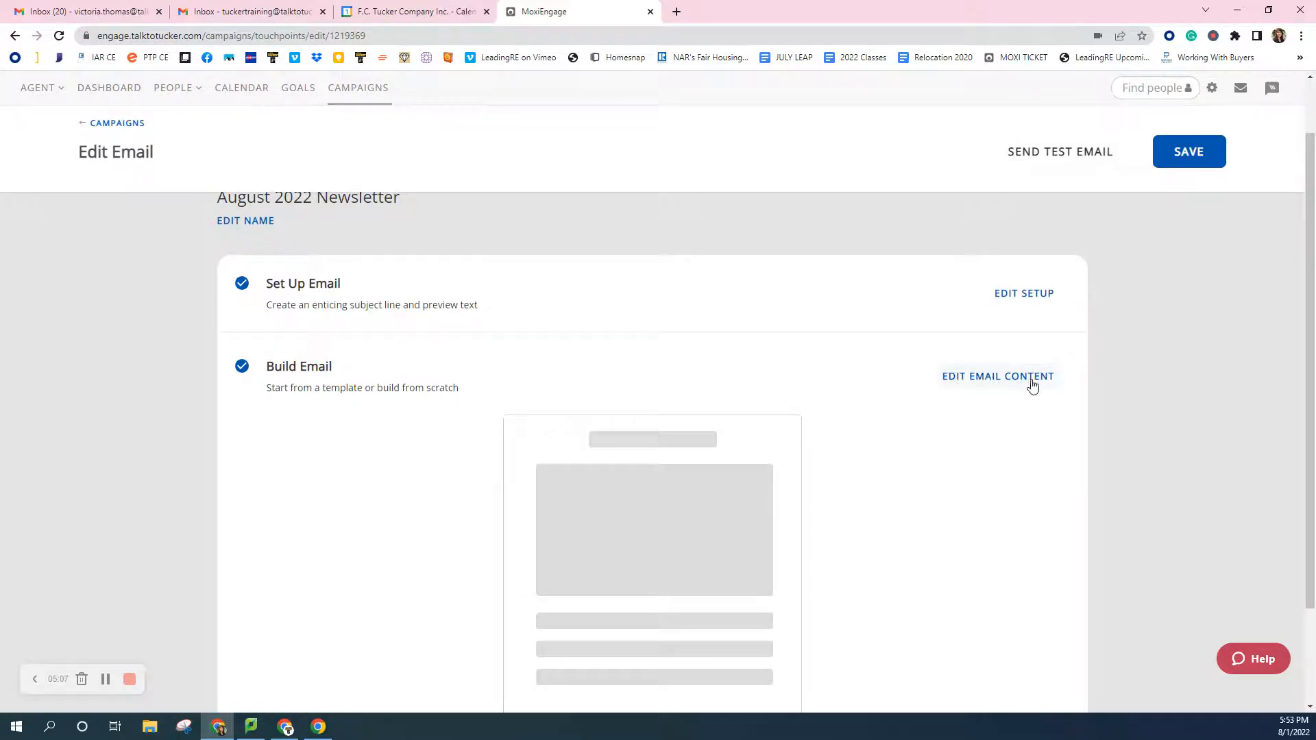
left_click(1004, 376)
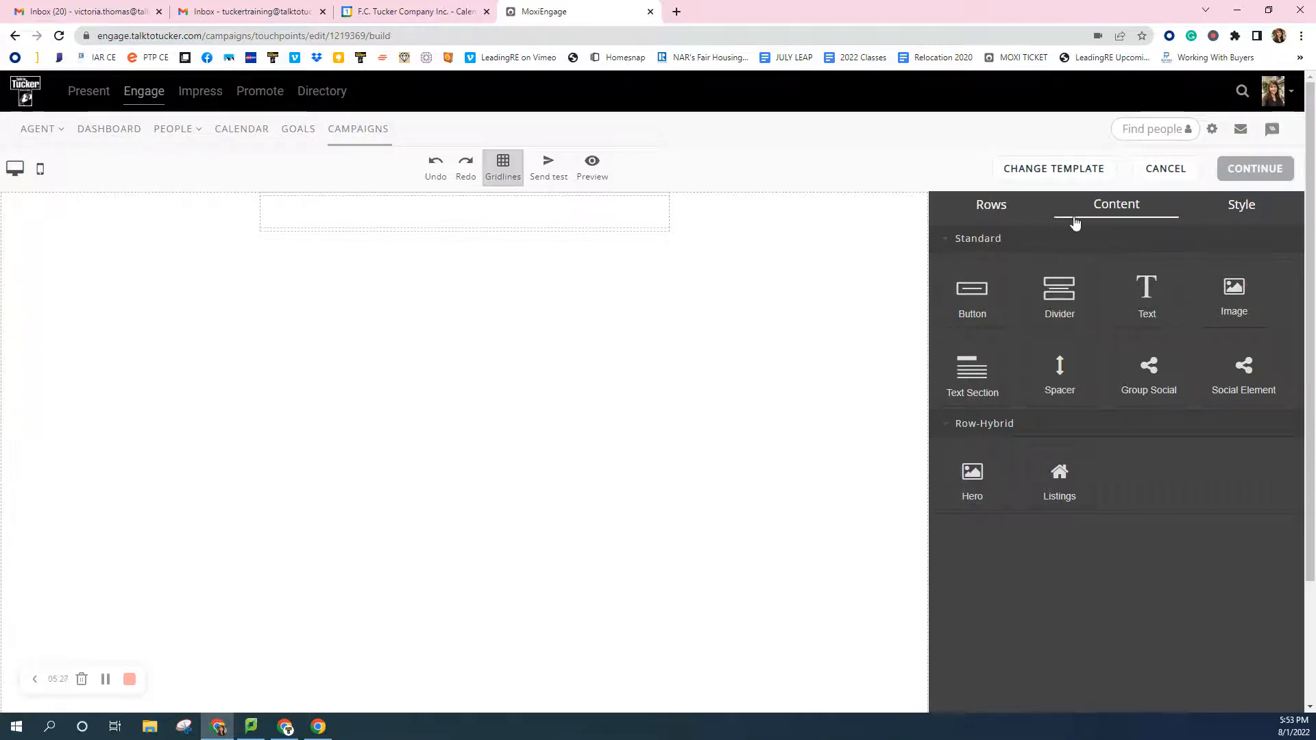
left_click(998, 207)
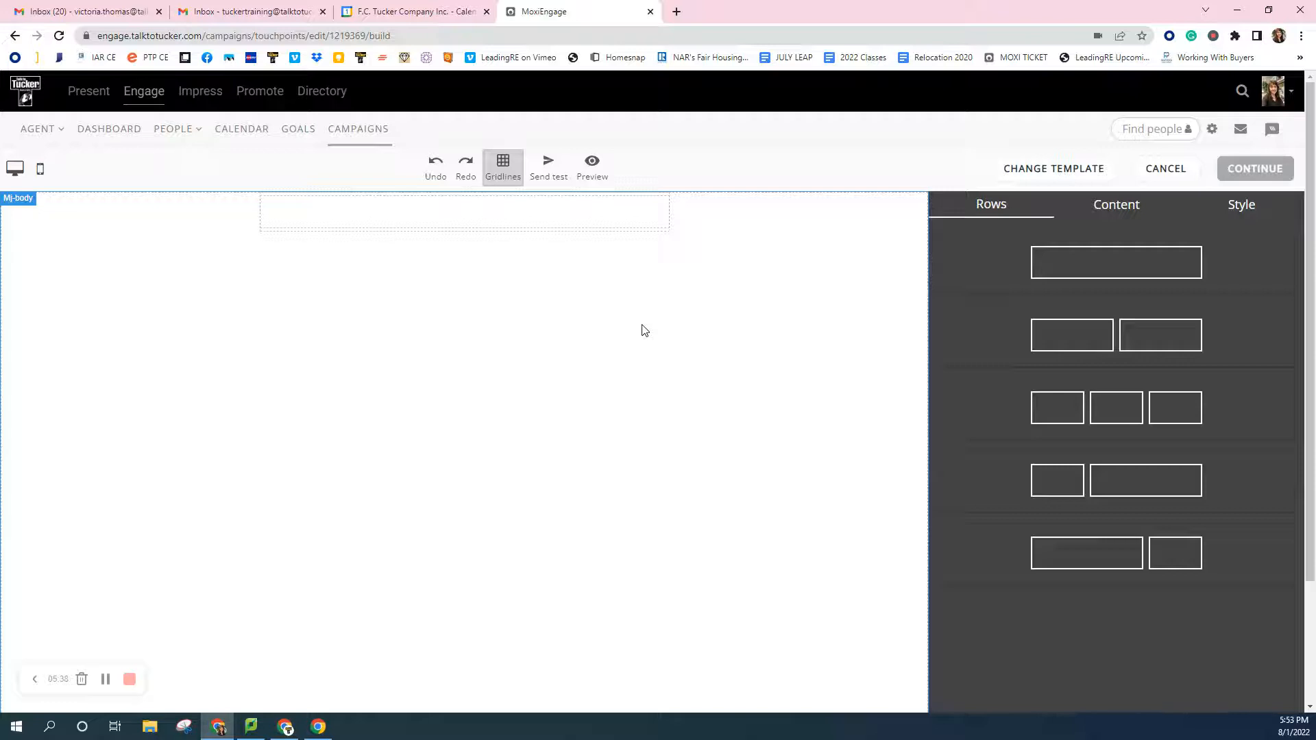
left_click(1124, 206)
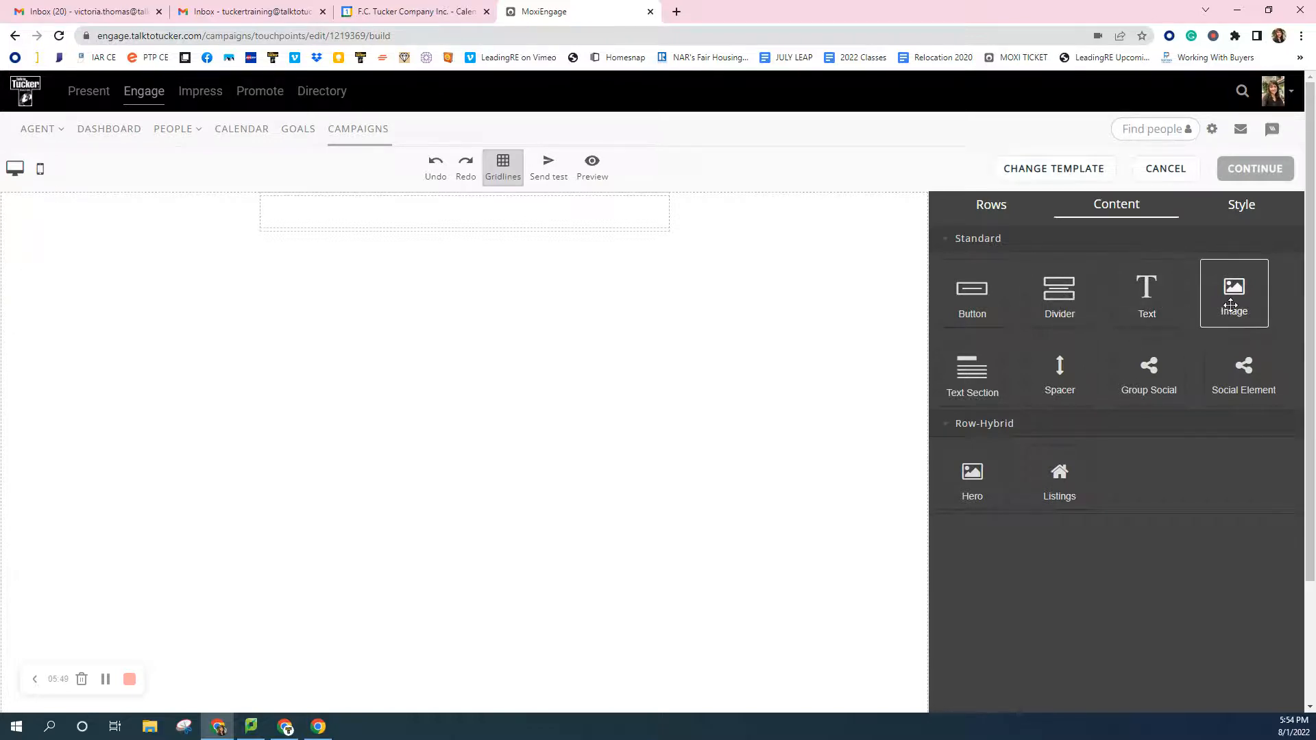
left_click(1241, 210)
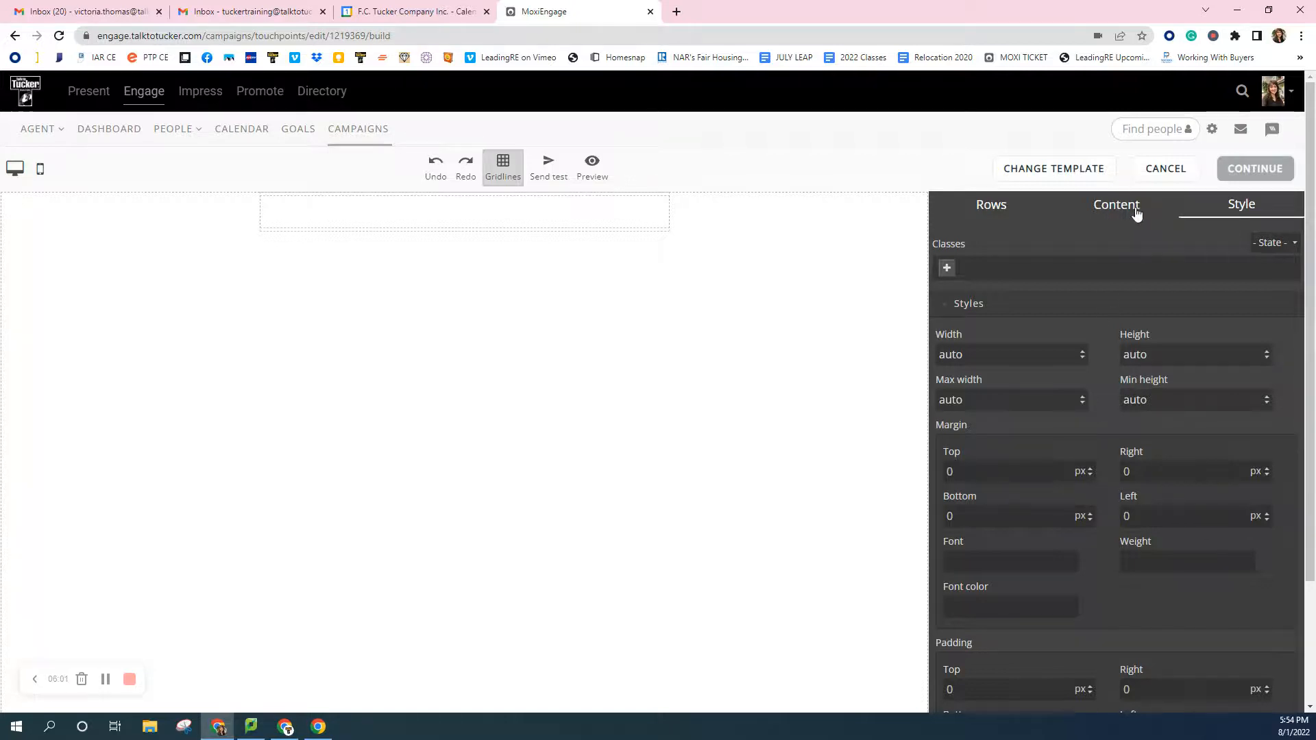
left_click(1116, 205)
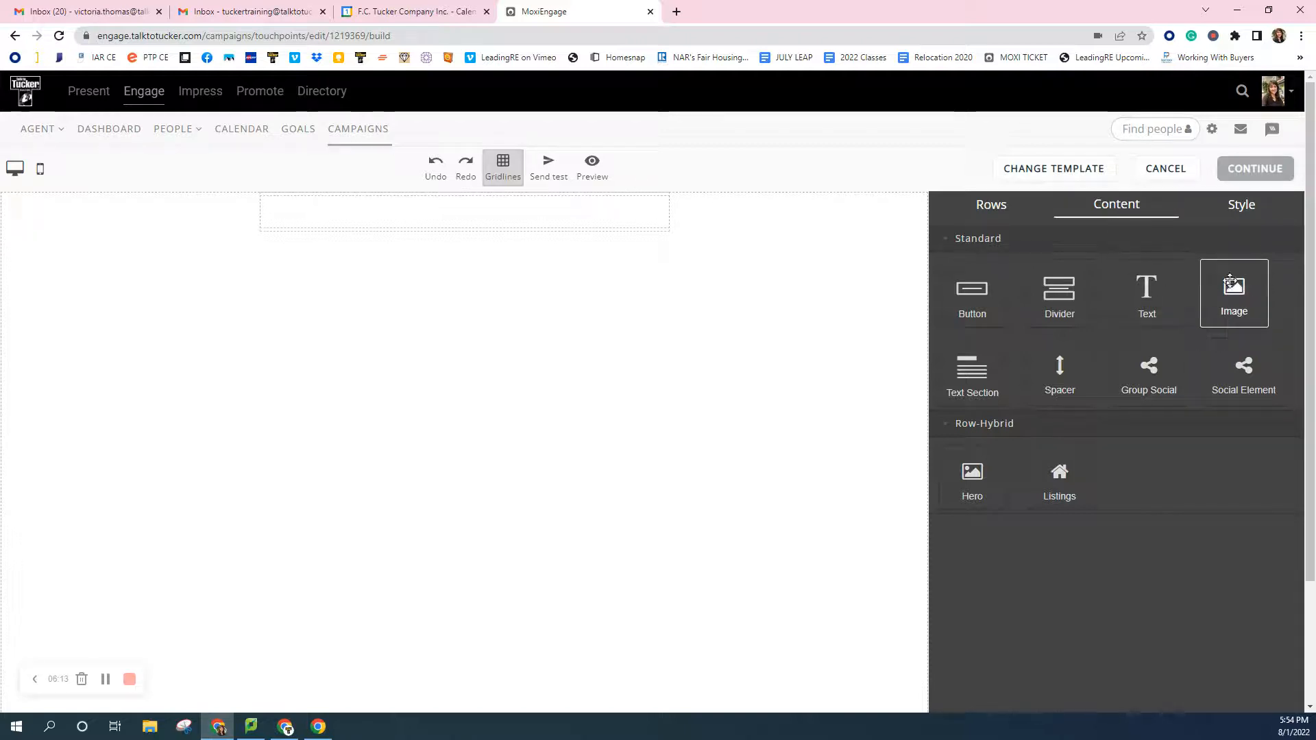
left_click_drag(1231, 288, 447, 222)
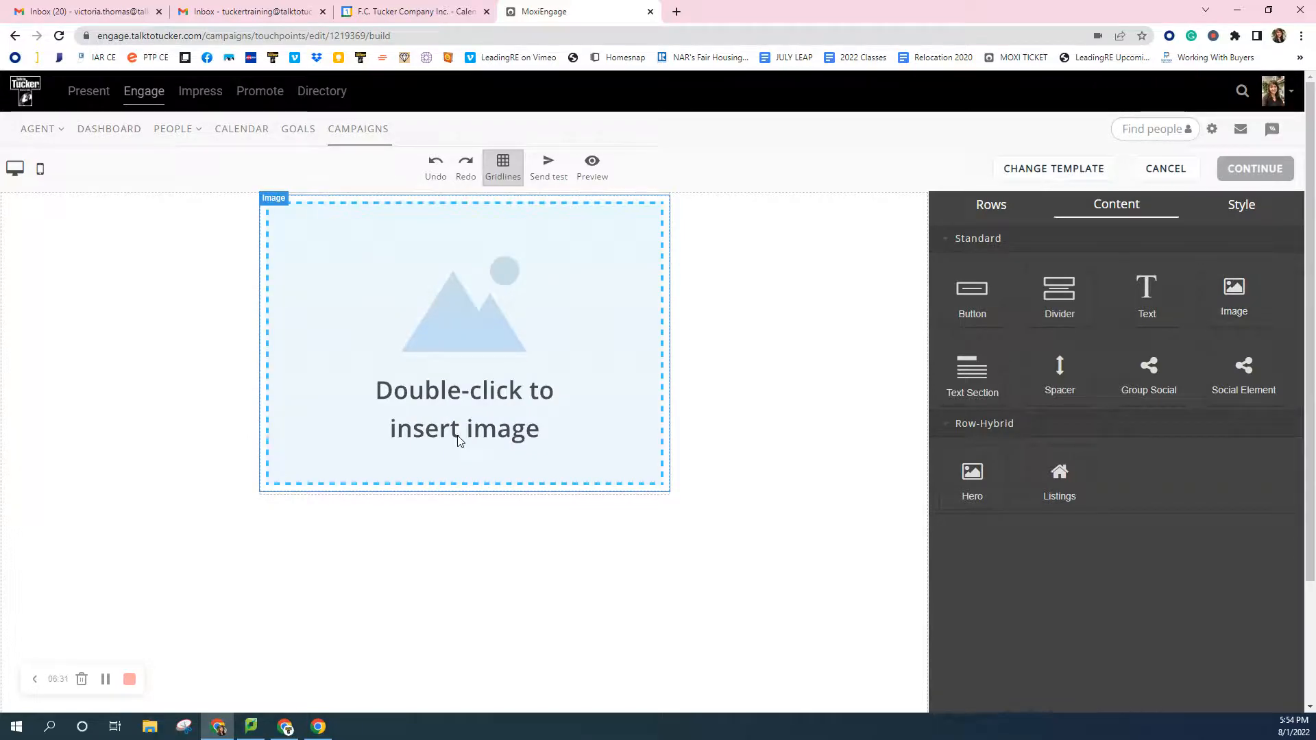
Open image selection for the placeholder and delete the previously uploaded TEST Newsletter image.
double_click(467, 339)
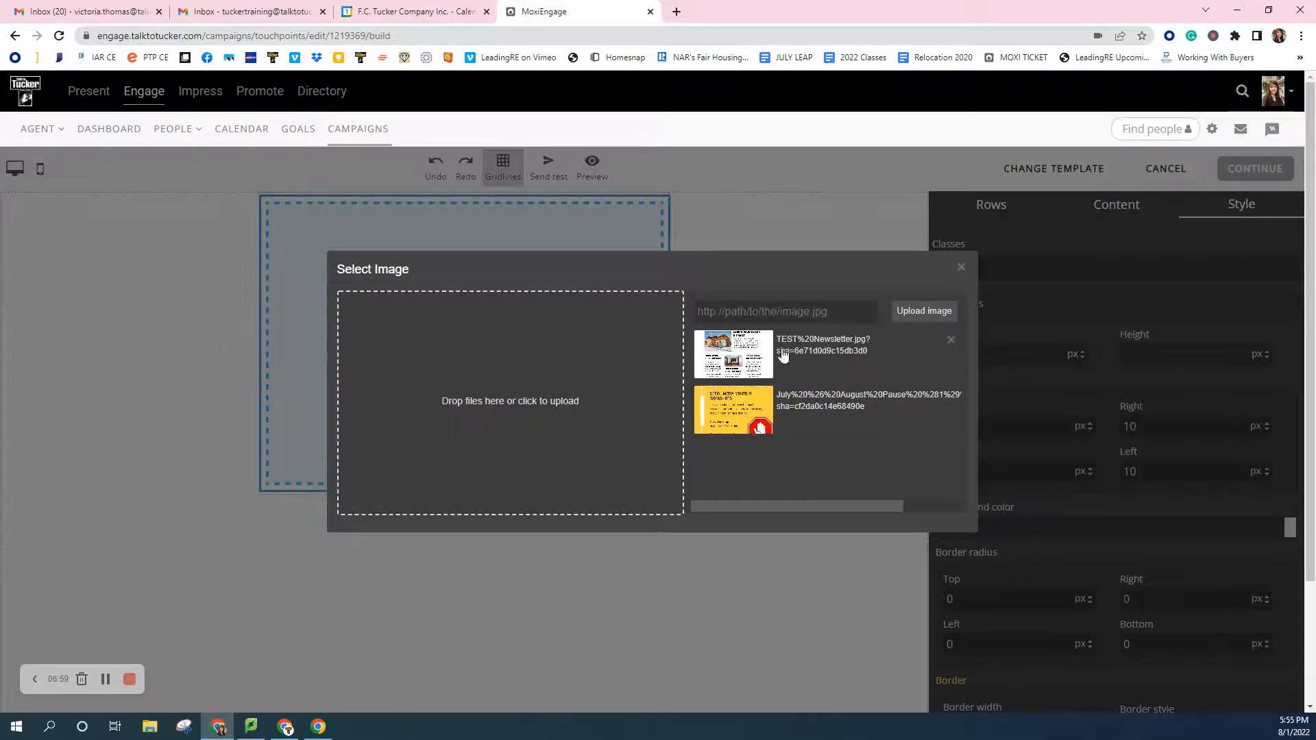
left_click(951, 342)
left_click(788, 437)
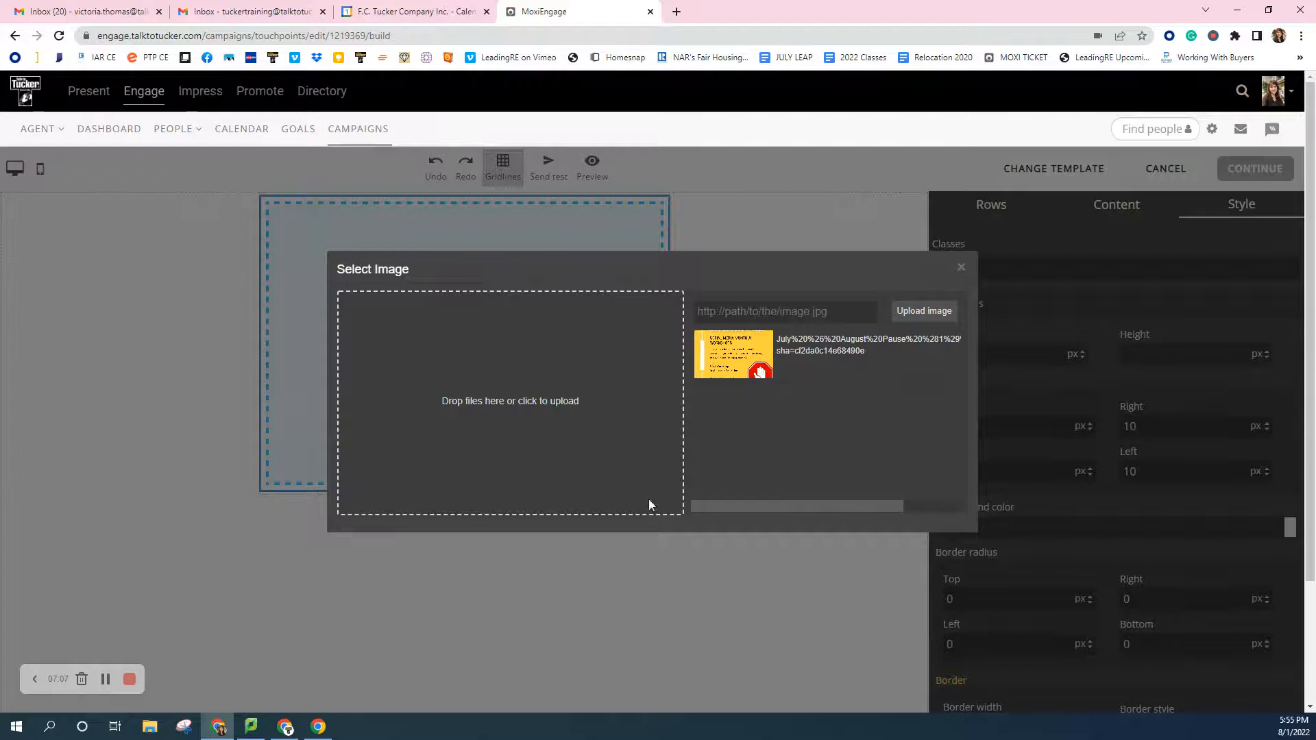
Upload the TEST Newsletter JPG from the Downloads folder and insert it into the image block.
left_click(550, 400)
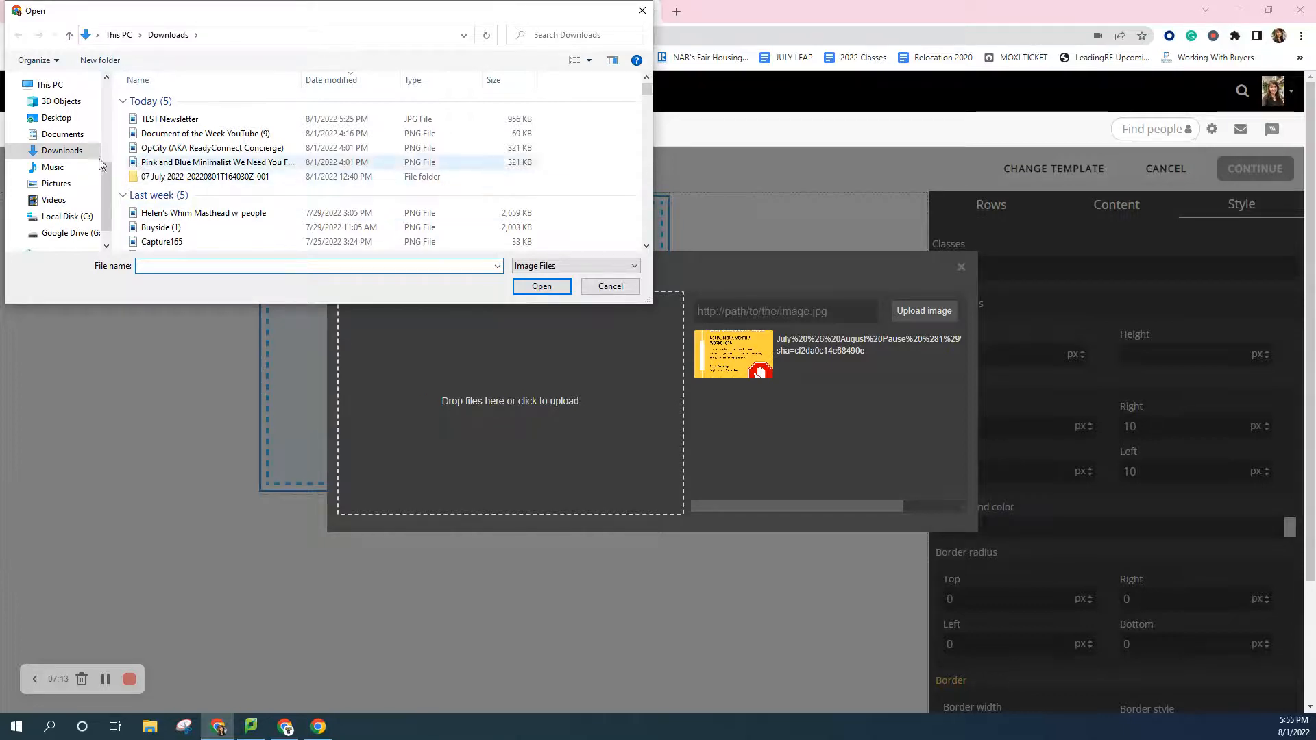
left_click(162, 121)
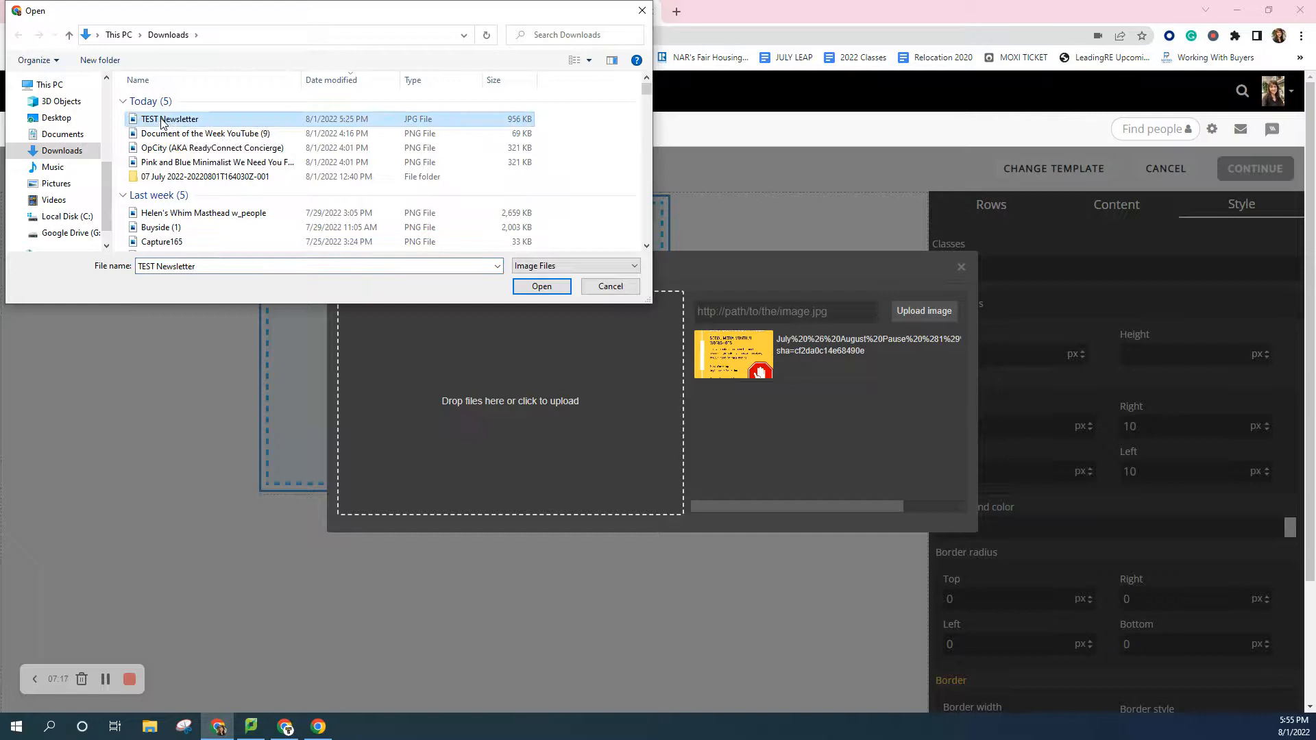
left_click(545, 288)
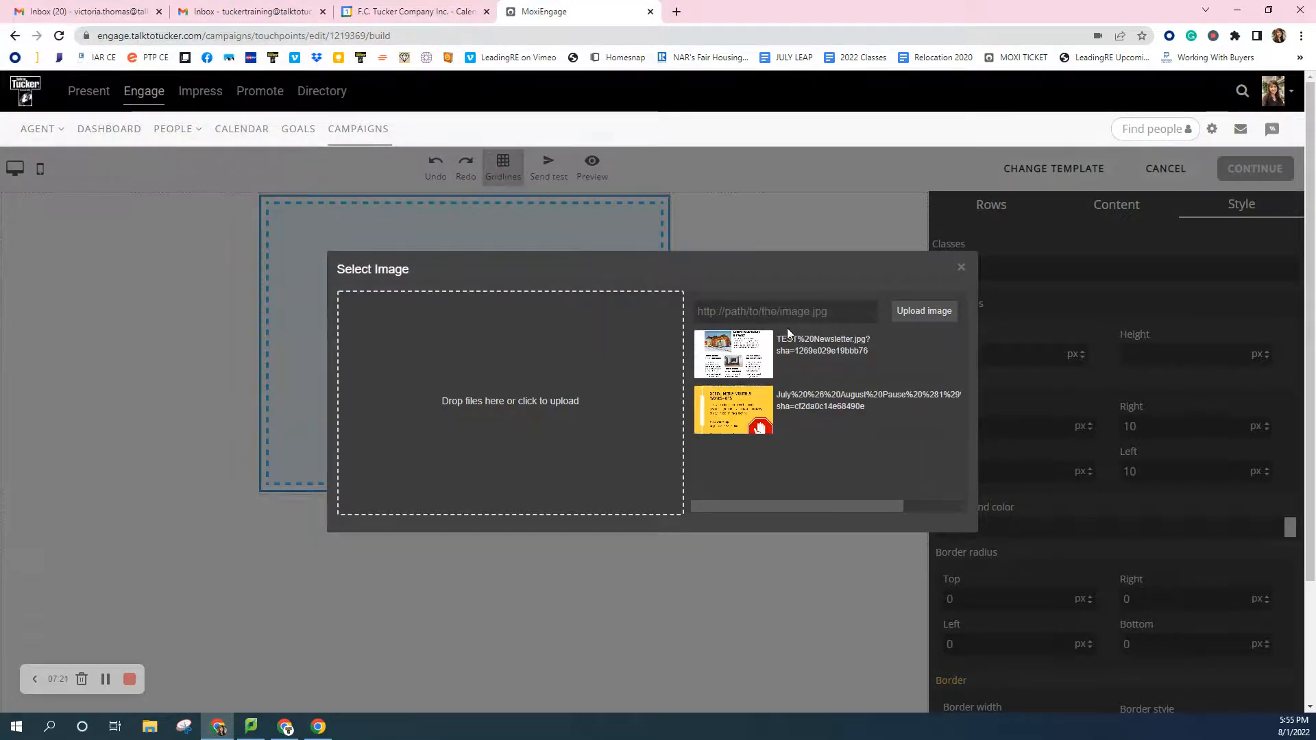
left_click(759, 354)
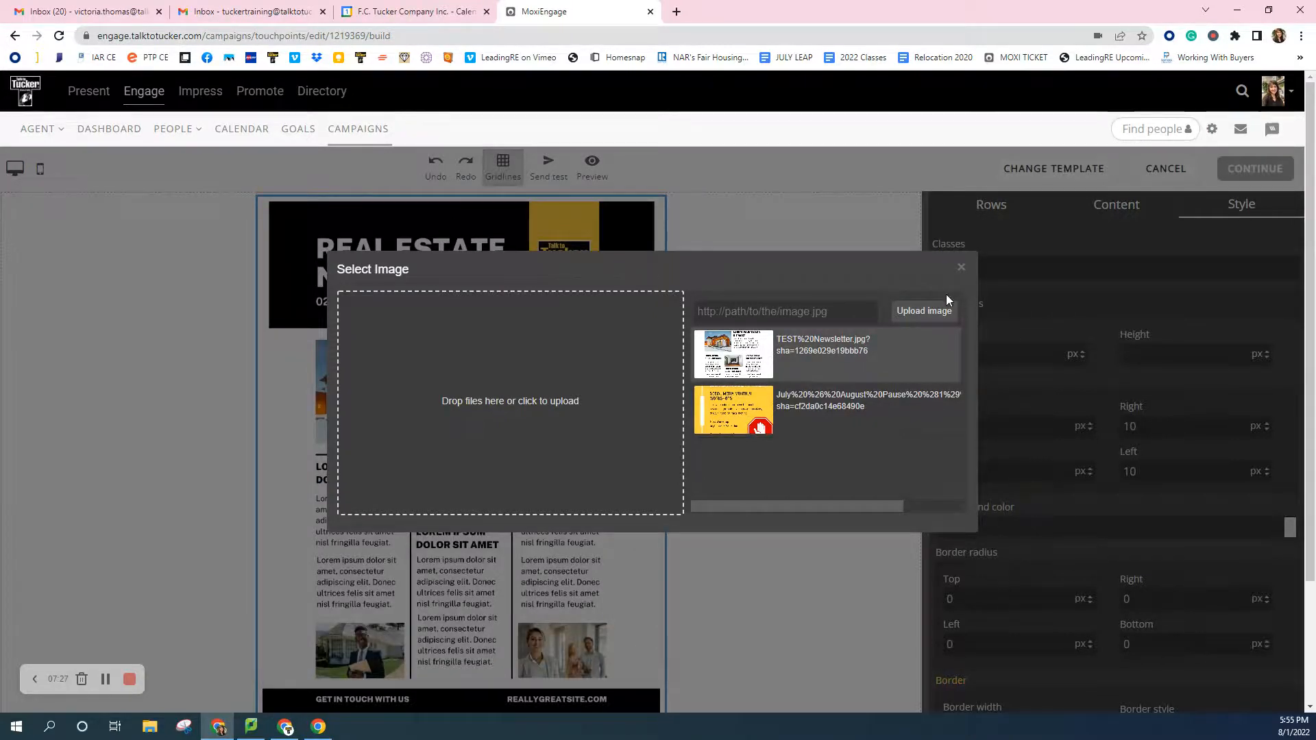
left_click(960, 268)
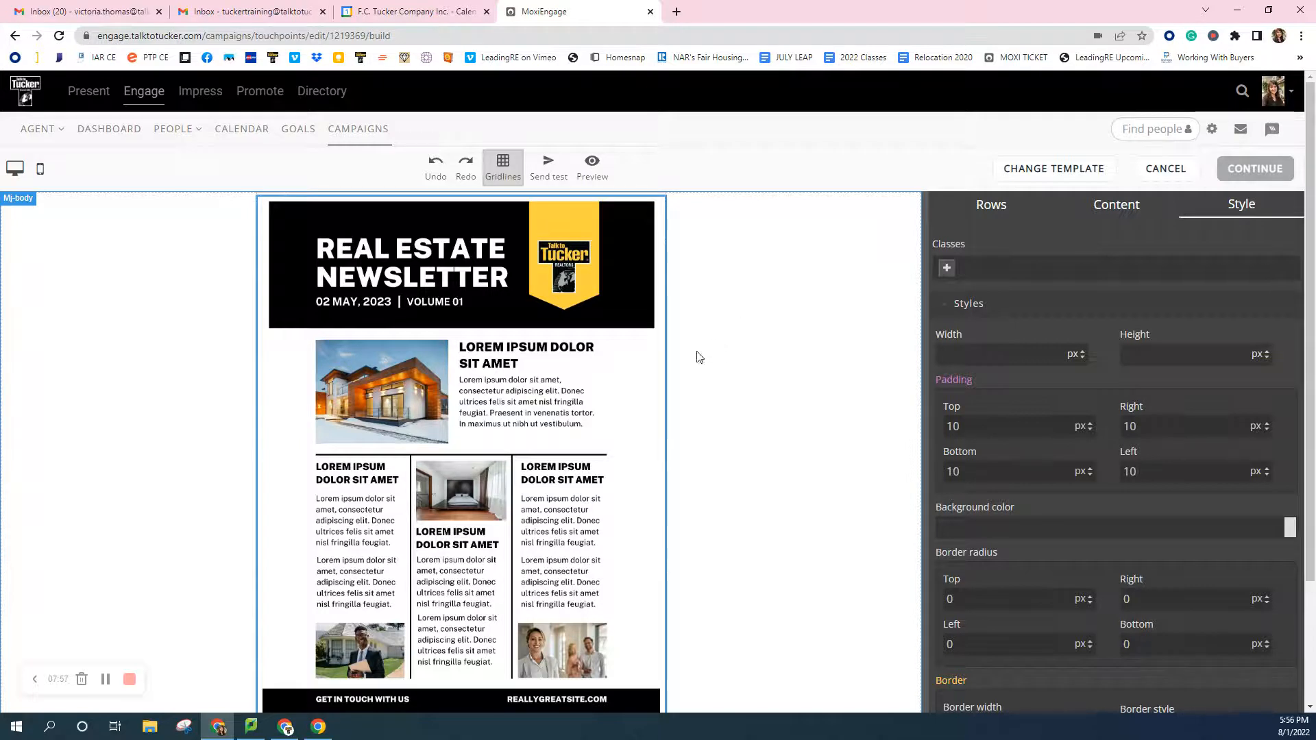
Check the test email dialog without sending, and preview the newsletter from header to signature.
left_click(546, 170)
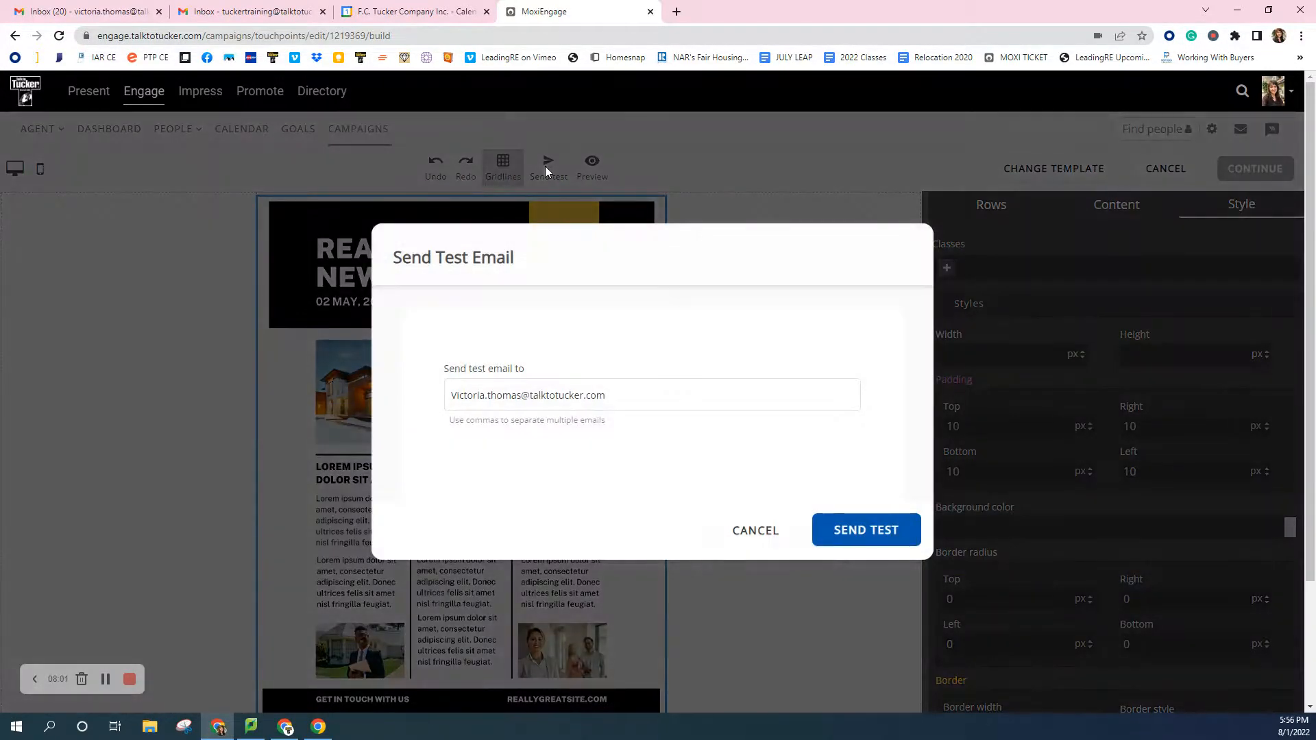
left_click(755, 532)
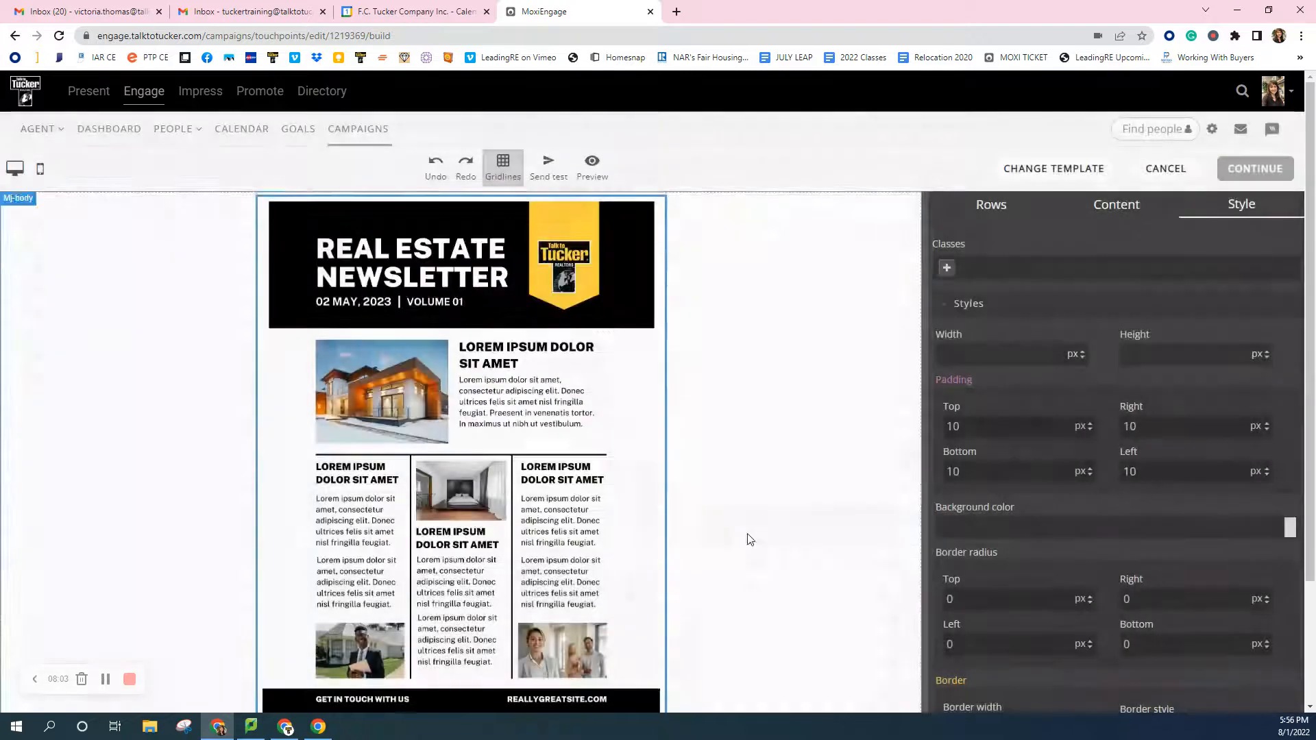
left_click(590, 168)
scroll(732, 332, "down", 2)
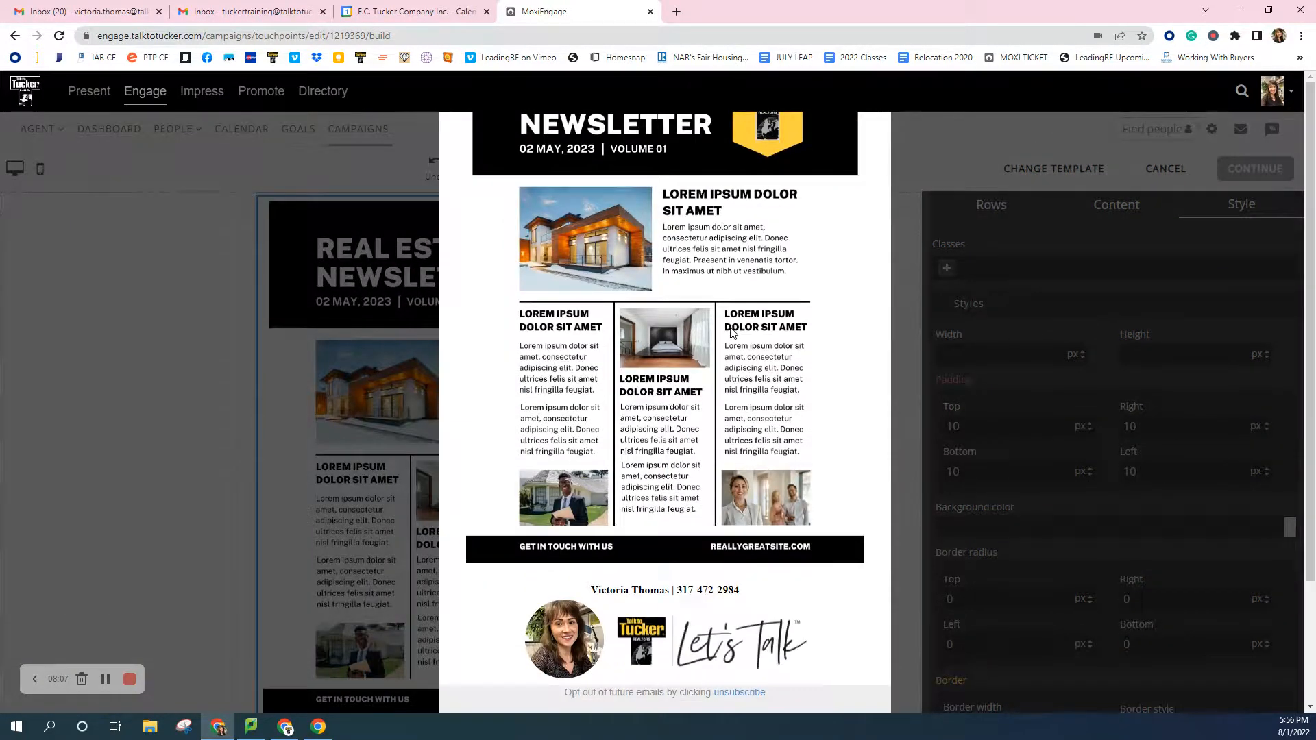
scroll(732, 332, "up", 2)
scroll(732, 333, "down", 2)
scroll(732, 332, "up", 2)
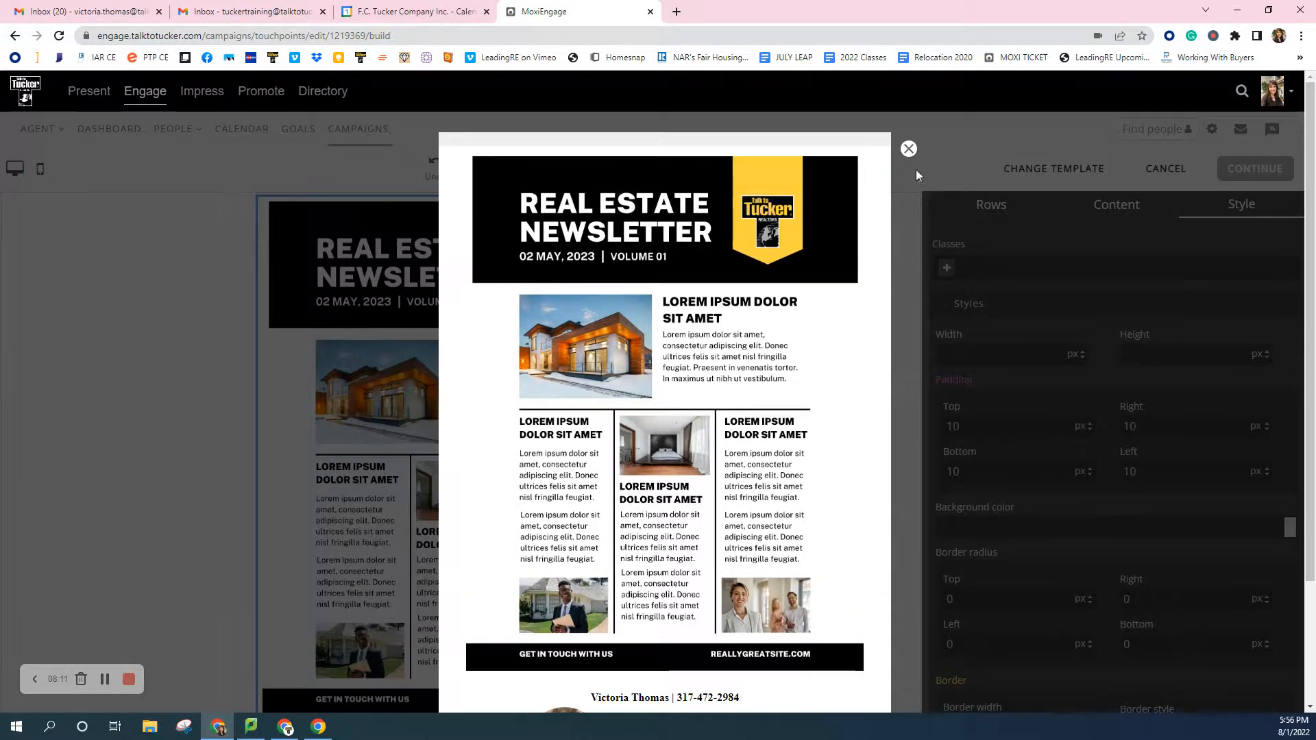
left_click(908, 150)
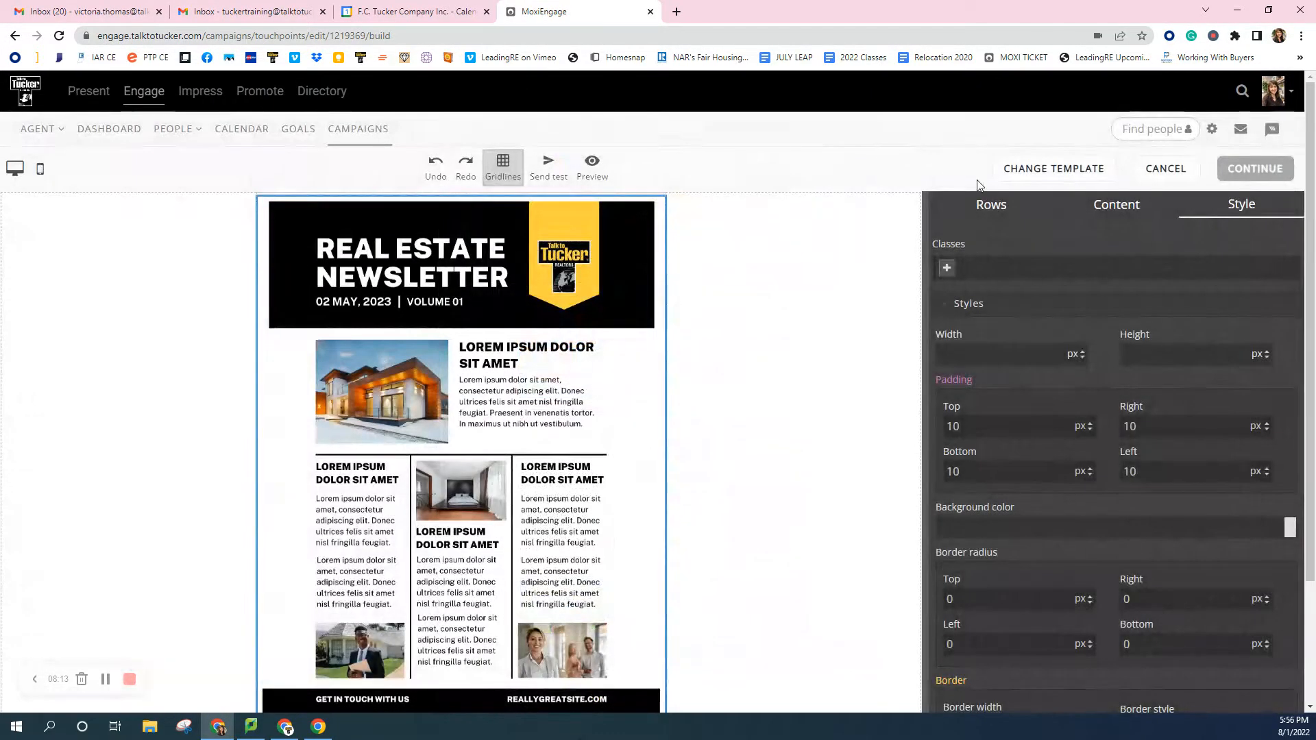
Finish editing the newsletter's content and save the August 2022 Newsletter email.
left_click(1252, 170)
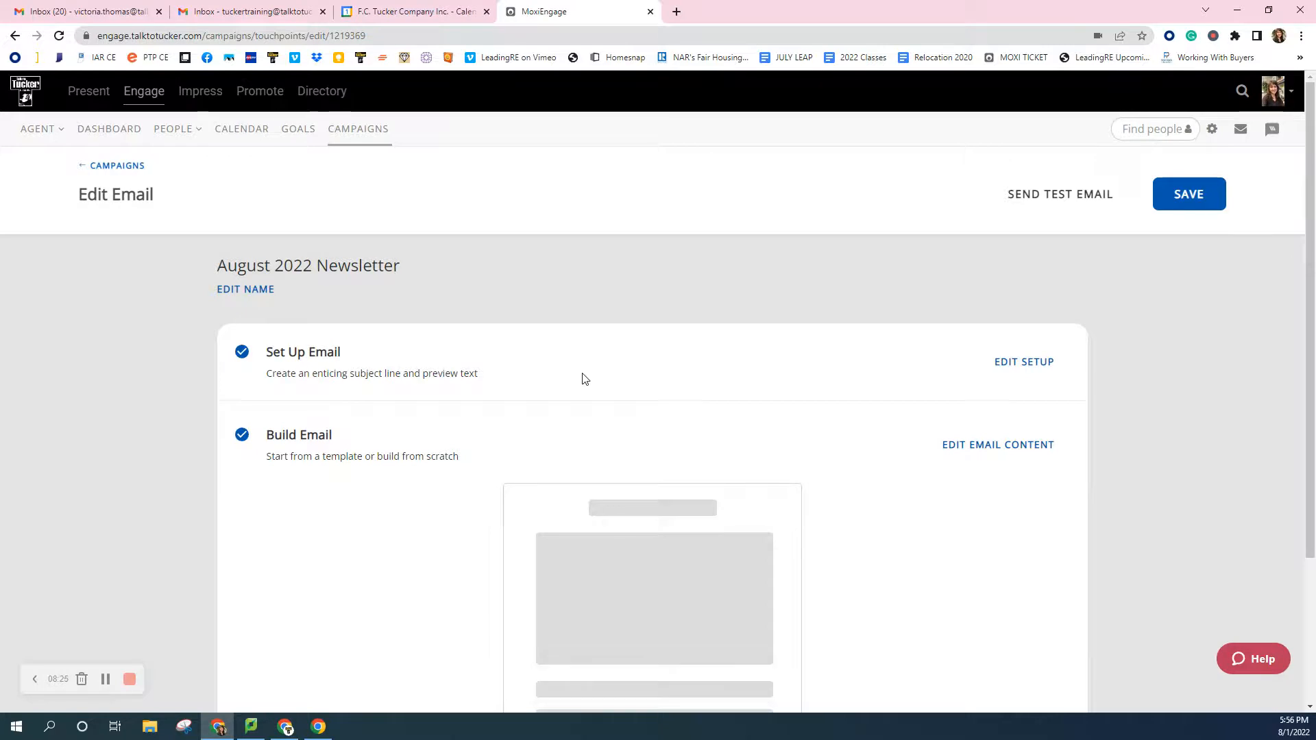
scroll(519, 365, "down", 3)
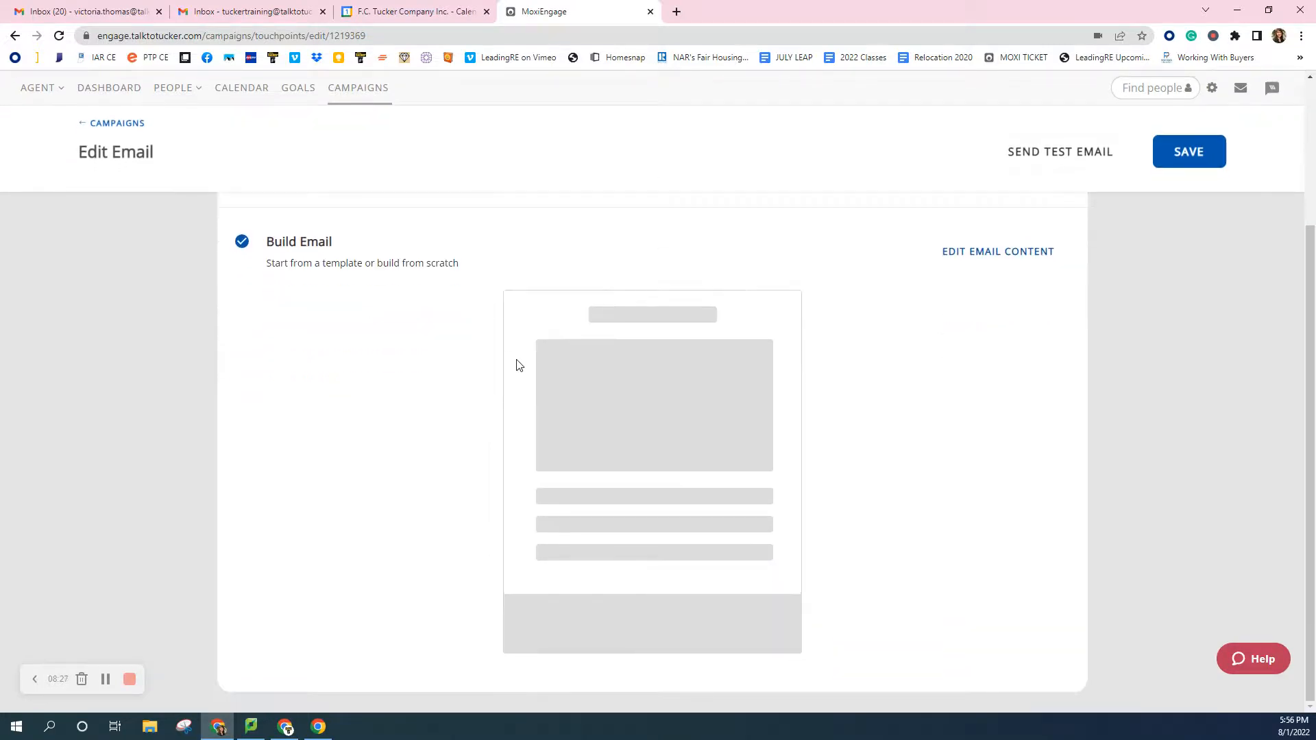
scroll(519, 364, "up", 3)
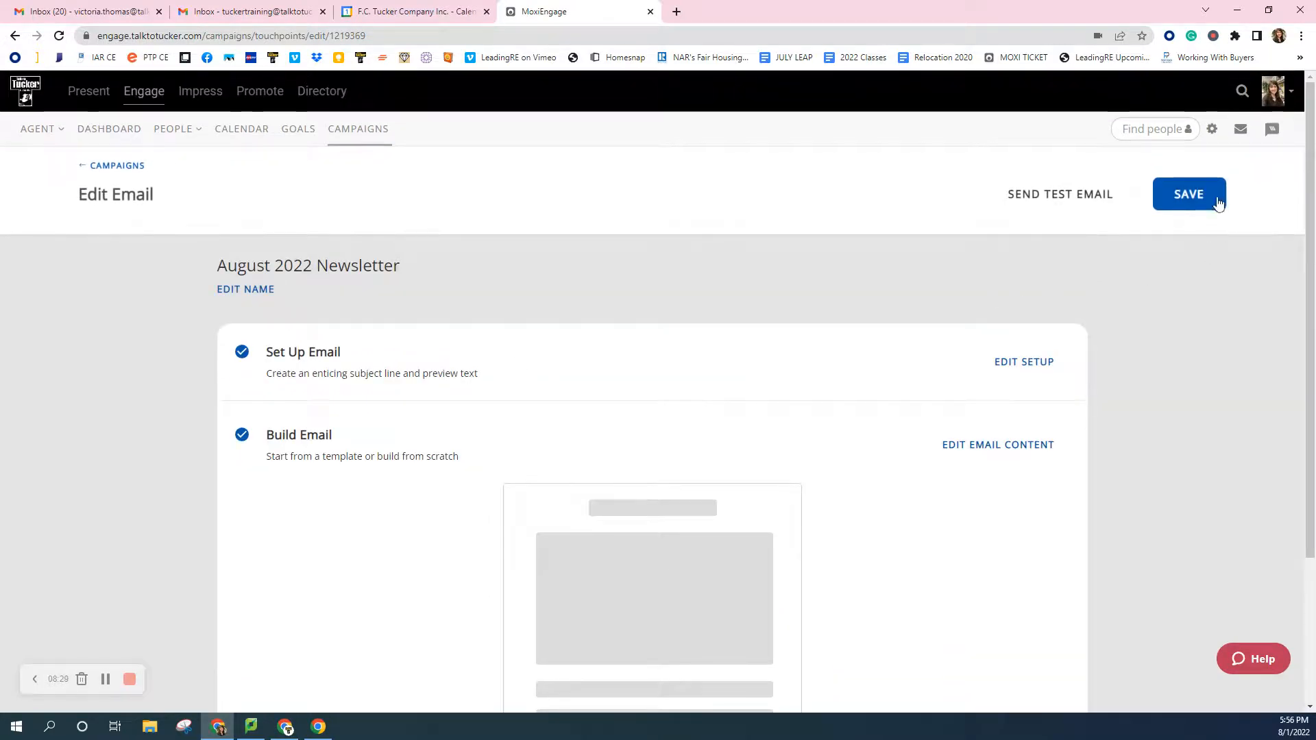
left_click(1187, 195)
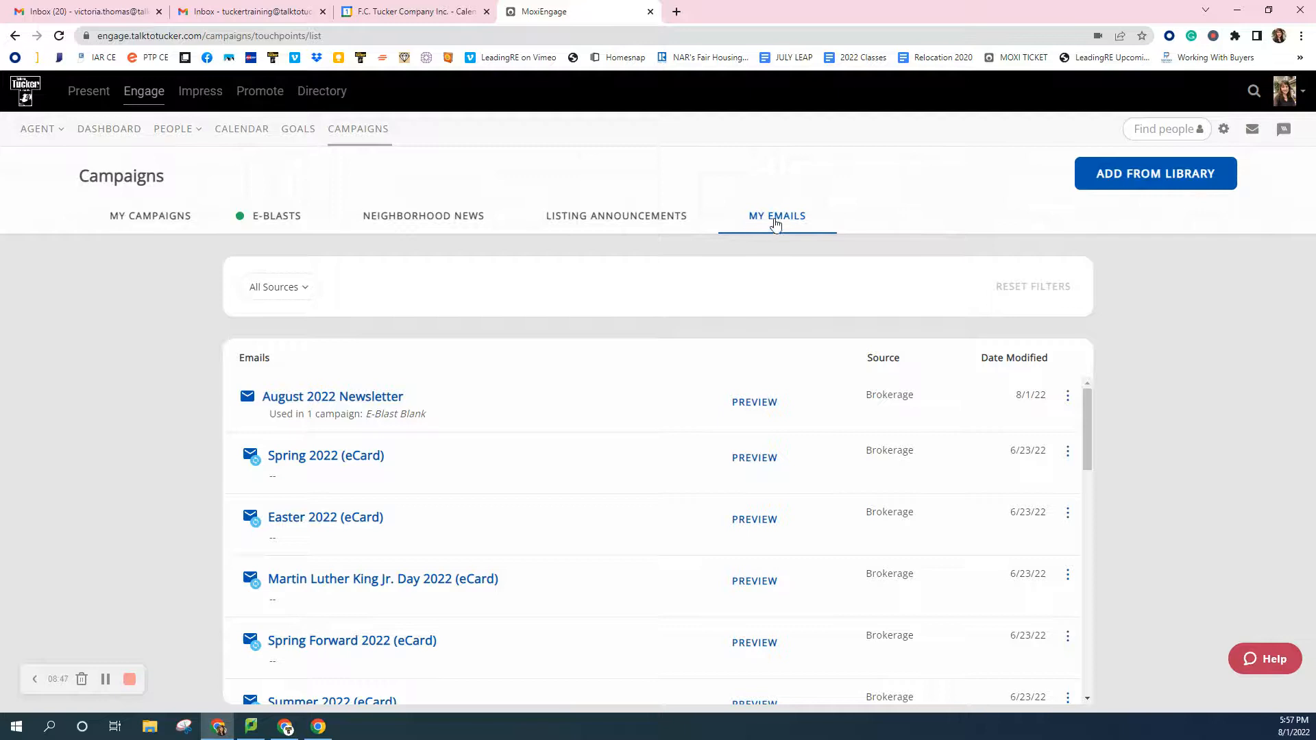
Open the E-Blast Blank campaign from the e-blasts list and rename it August 2022 Newsletter.
left_click(270, 218)
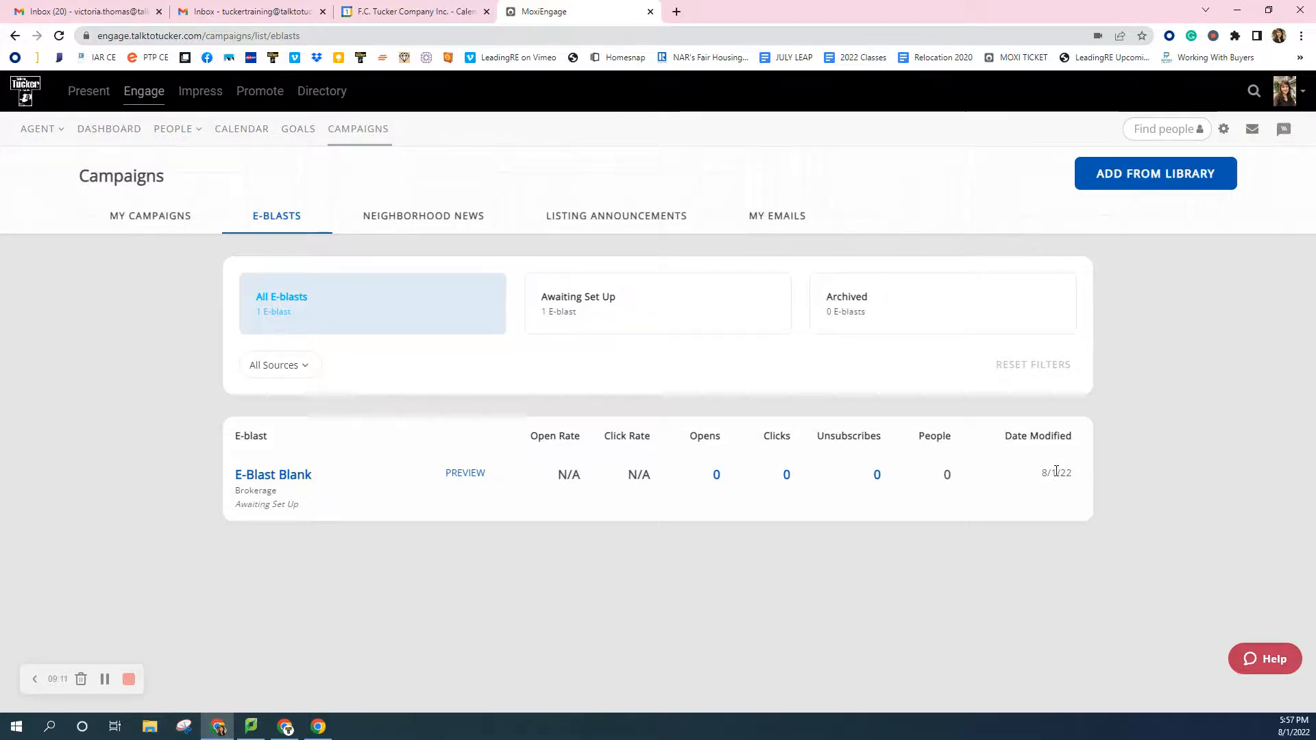
left_click(266, 478)
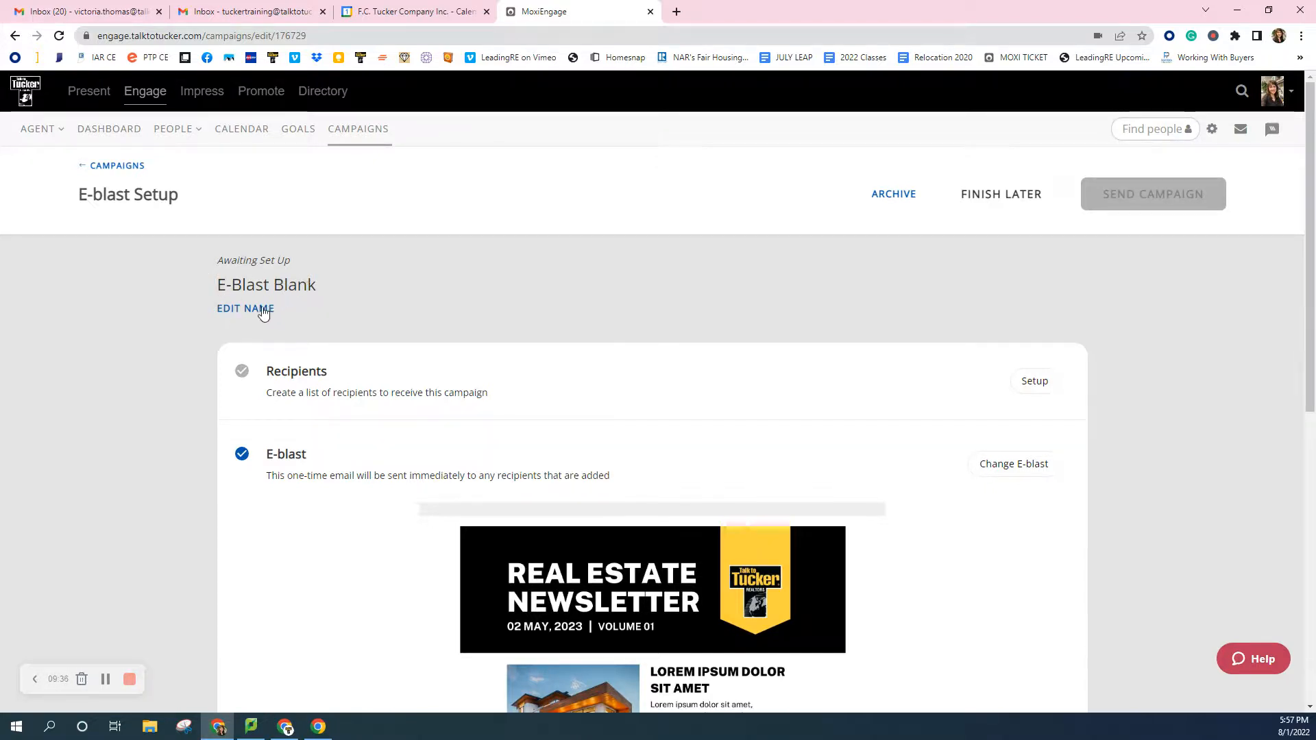
left_click(267, 310)
left_click_drag(305, 313, 227, 301)
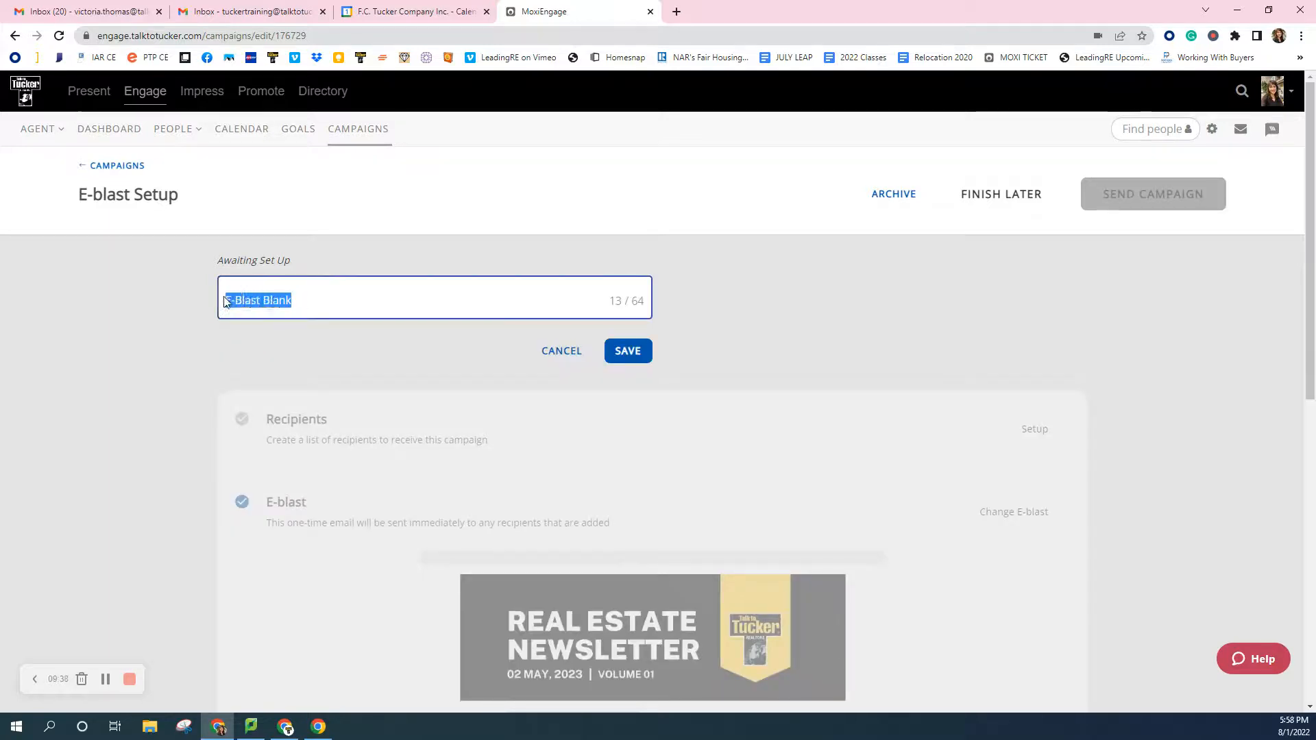
type("A")
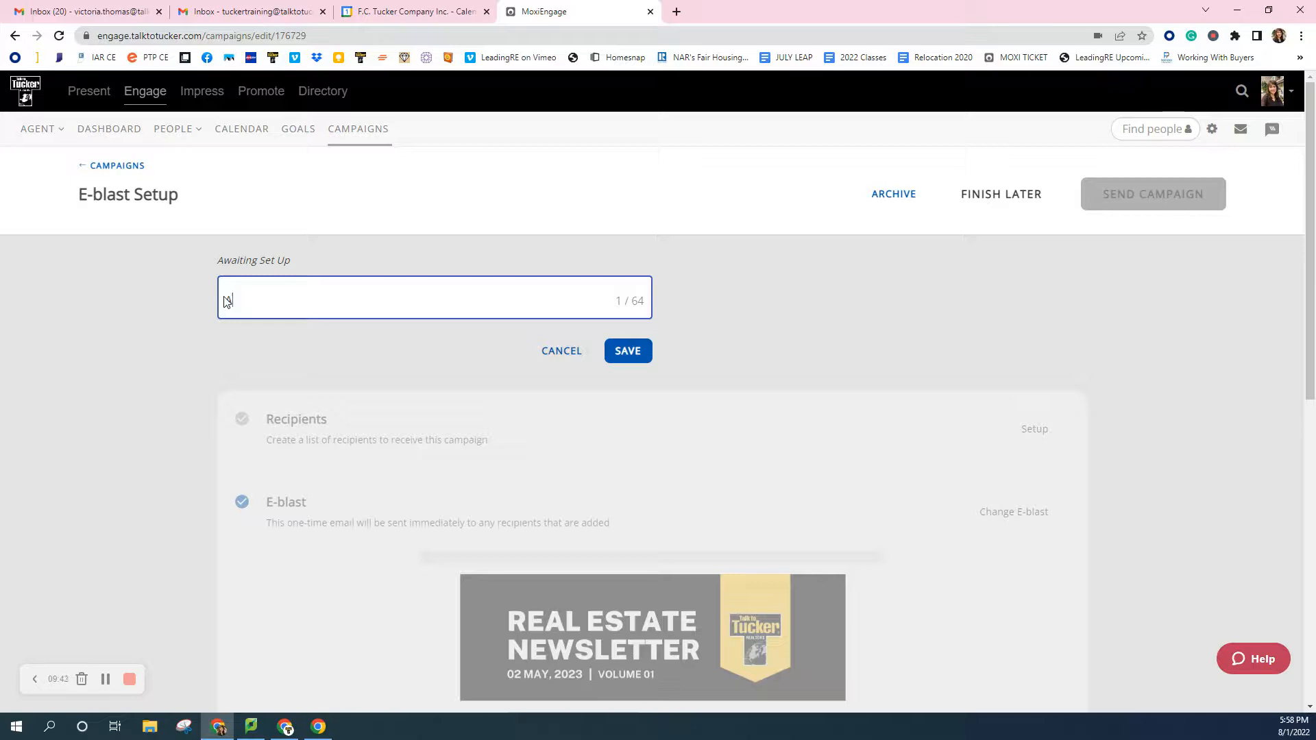
type("ugust 2022 Newsletter")
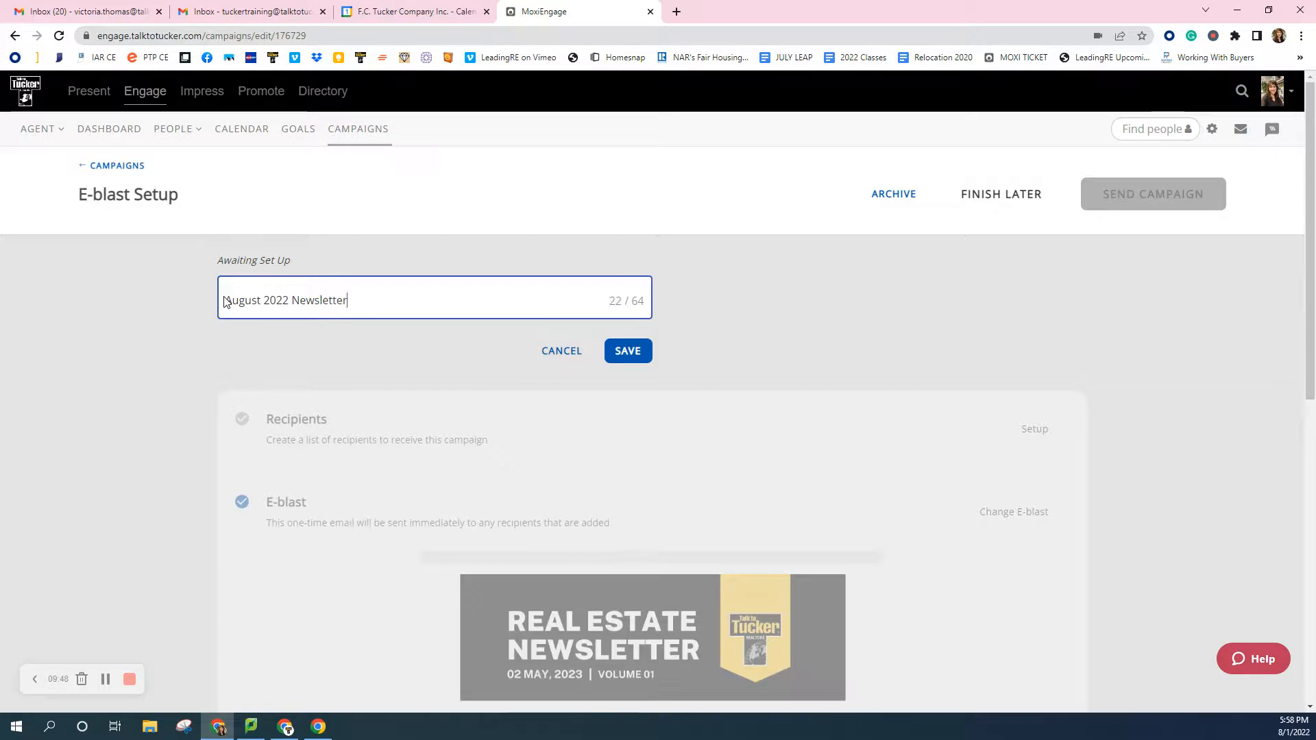
left_click(621, 352)
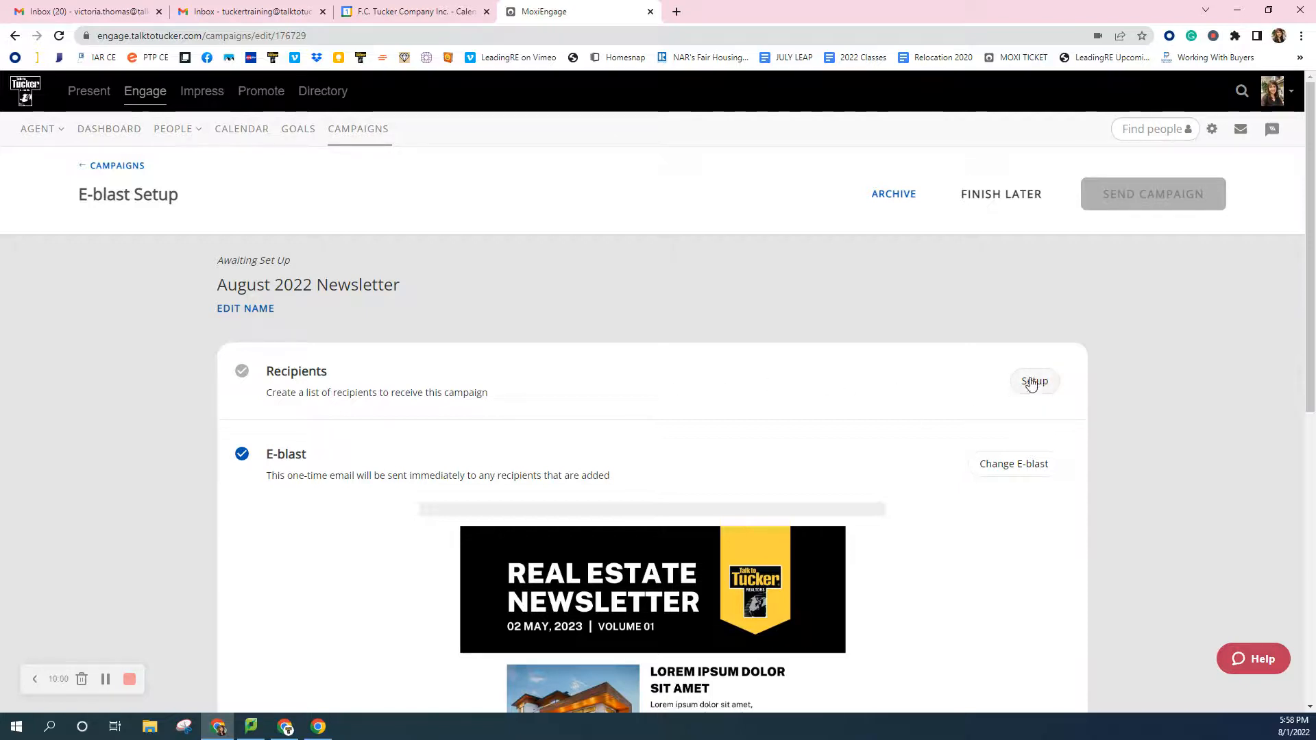
Start adding recipients to the August 2022 Newsletter e-blast and browse the list of people.
left_click(1035, 396)
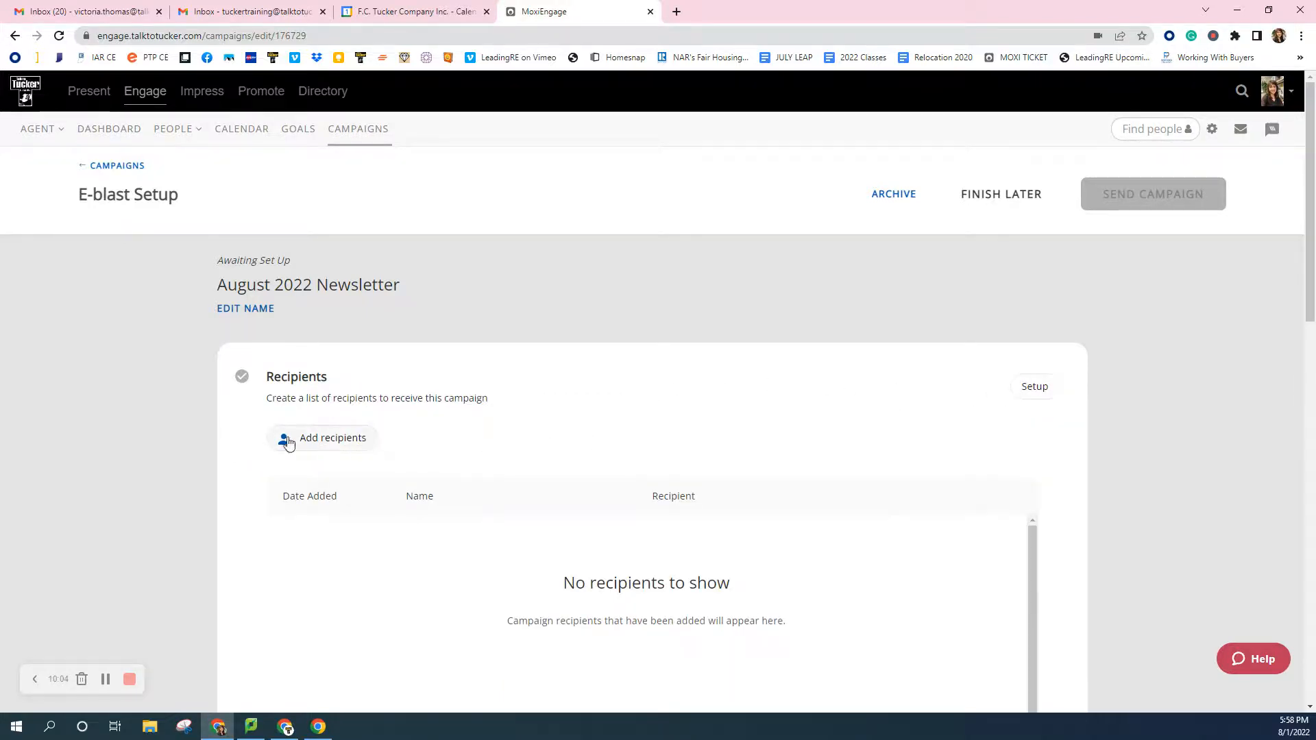
left_click(333, 441)
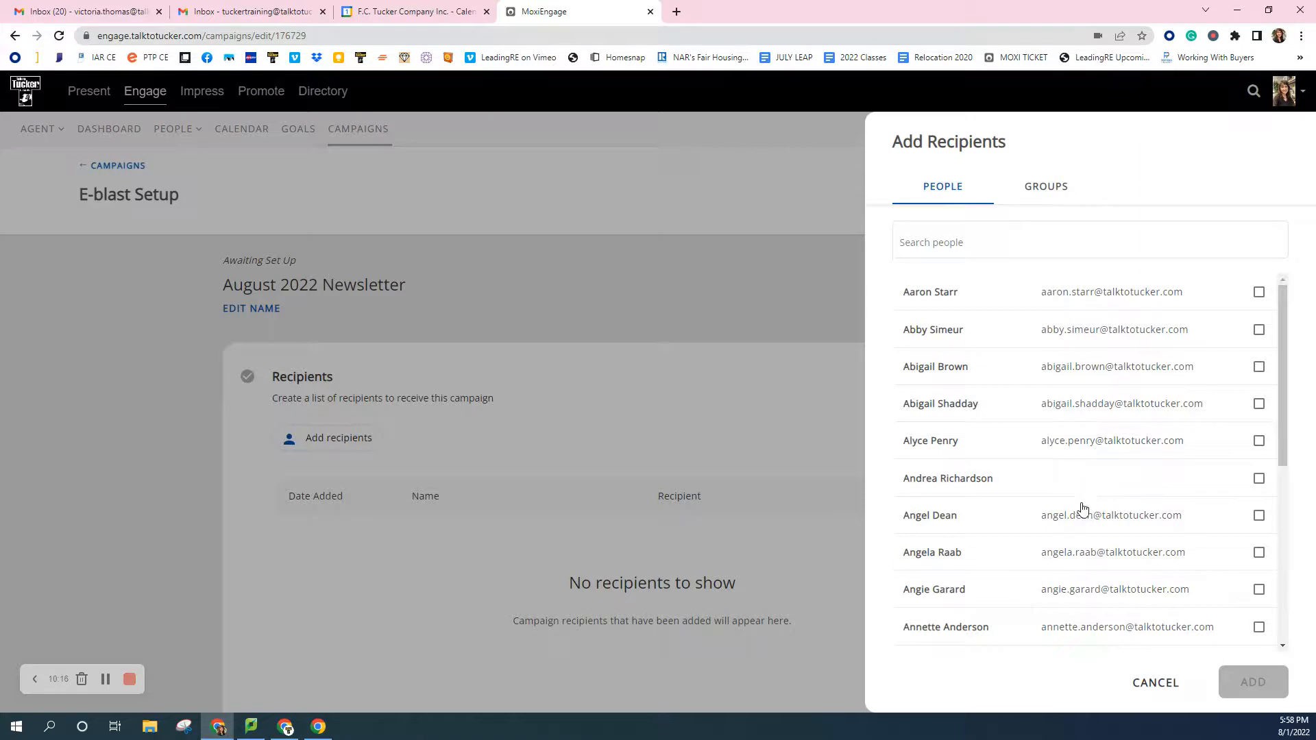
scroll(1070, 484, "down", 3)
scroll(1067, 482, "up", 3)
left_click(952, 248)
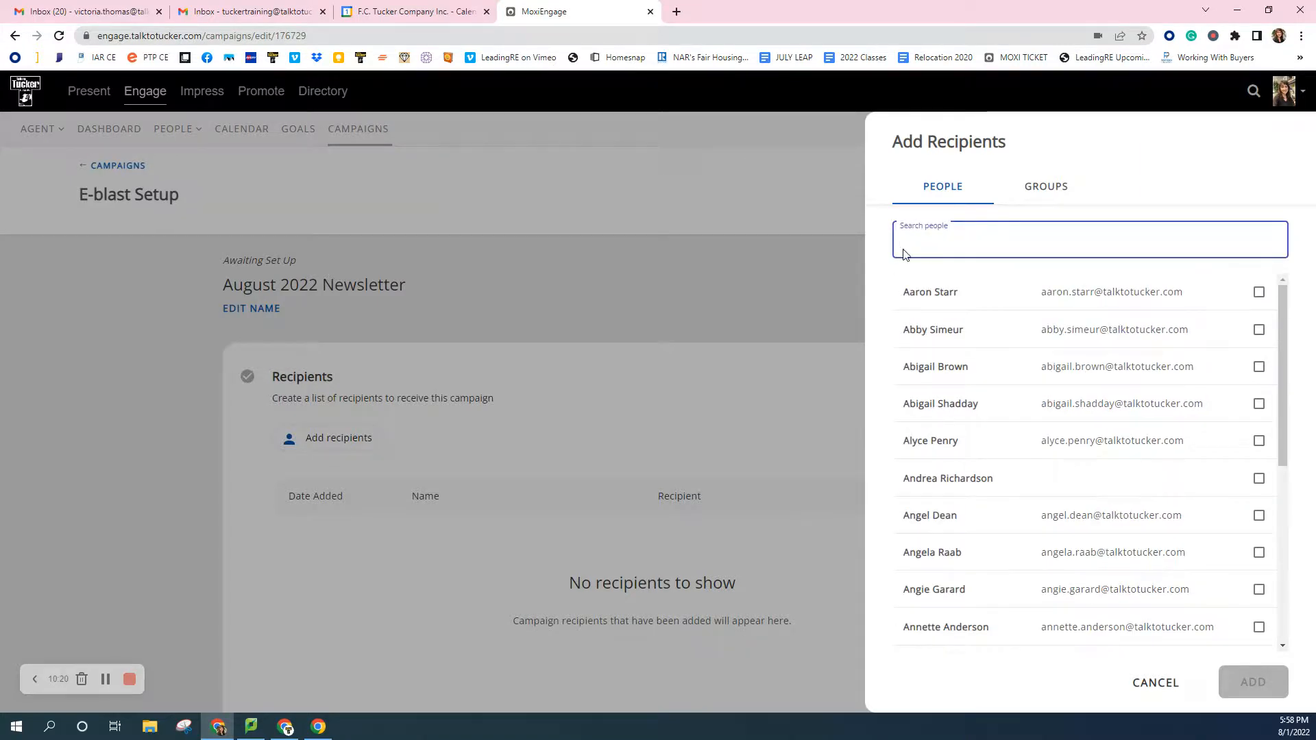
left_click(1045, 197)
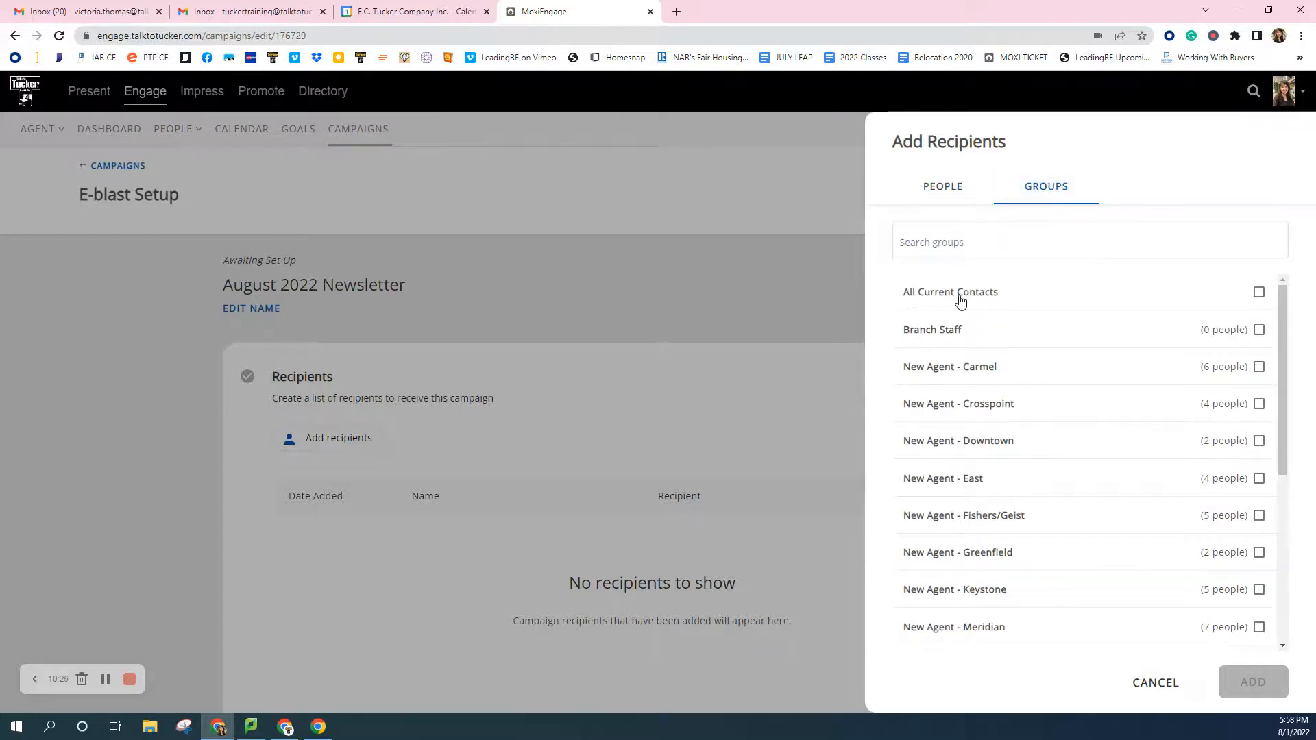
left_click(1258, 294)
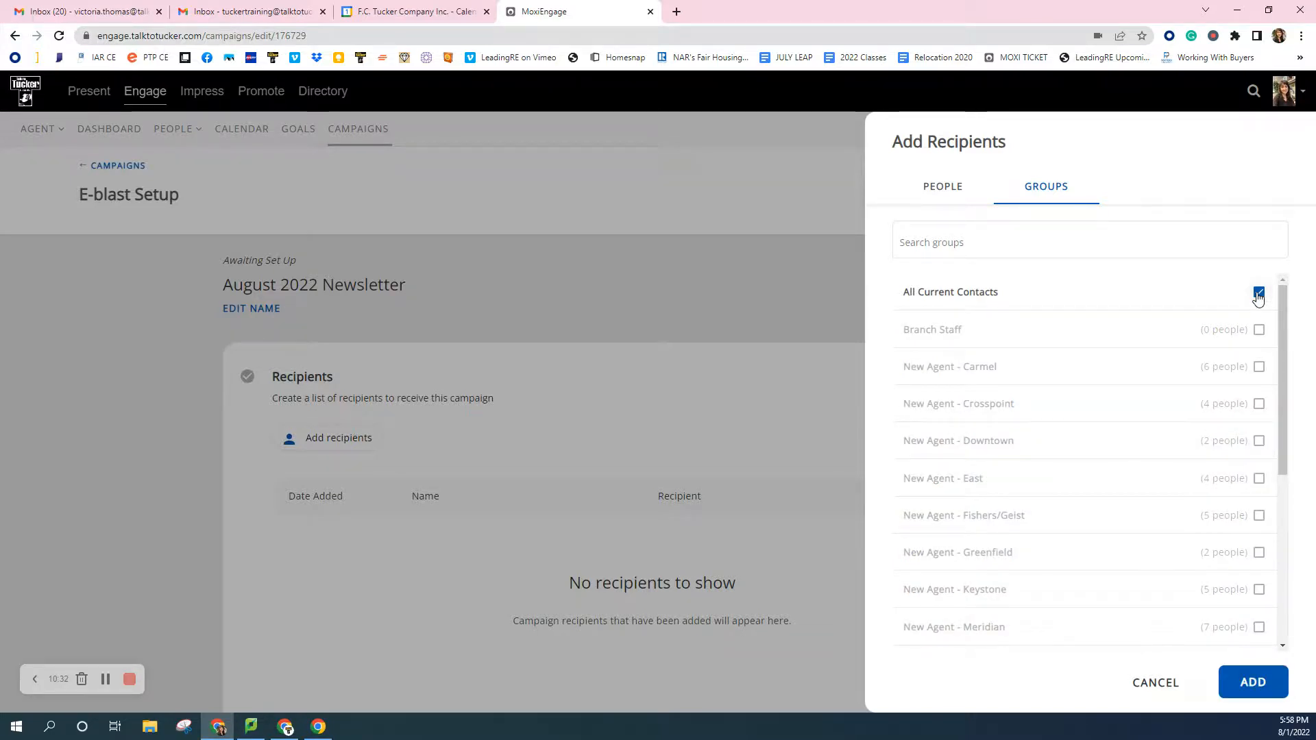
left_click(1258, 293)
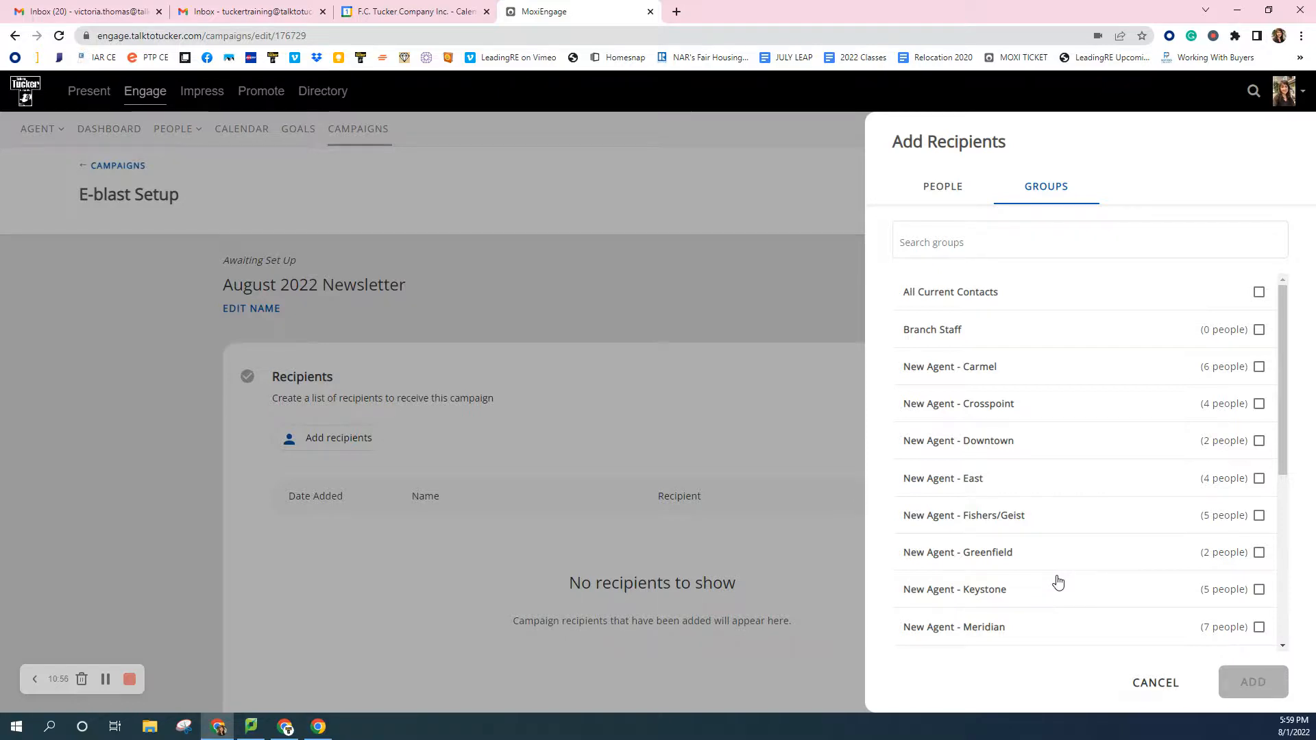
Search the people list for the contact by first name, add them as a recipient and save the recipient list.
left_click(944, 183)
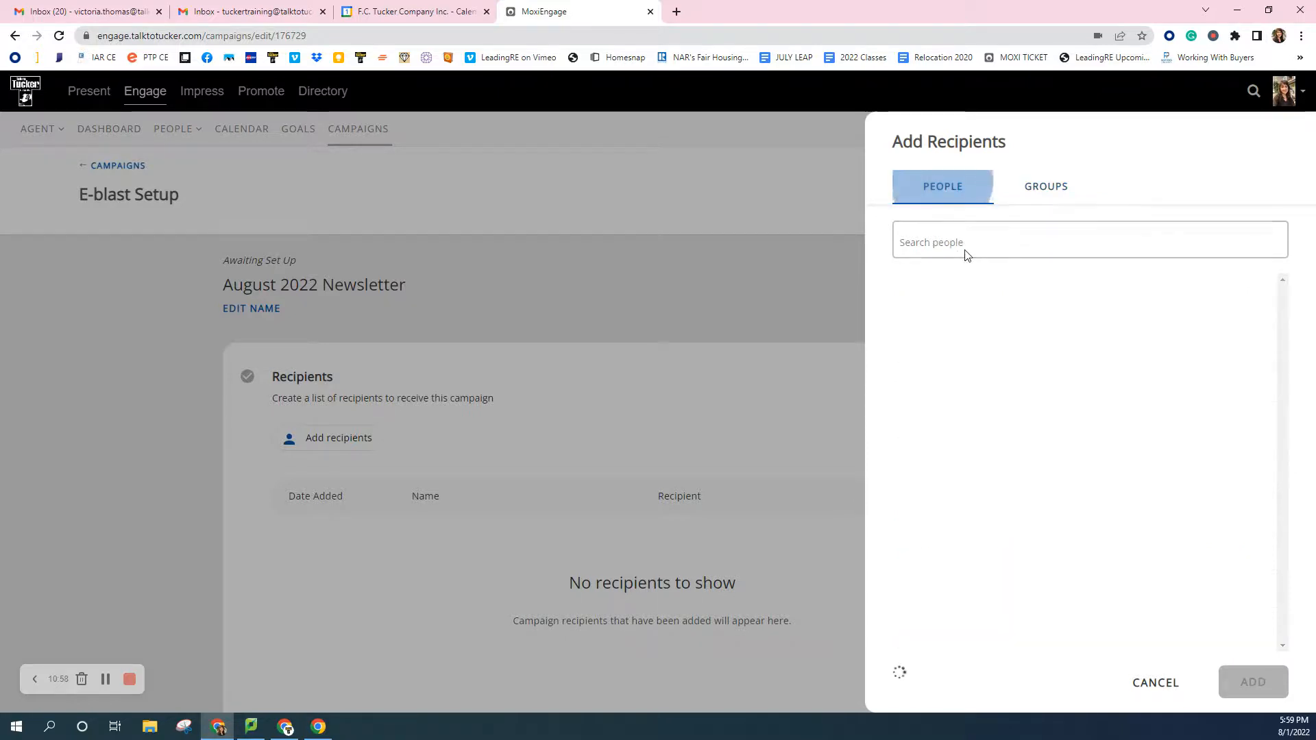
left_click(964, 247)
type("victoria")
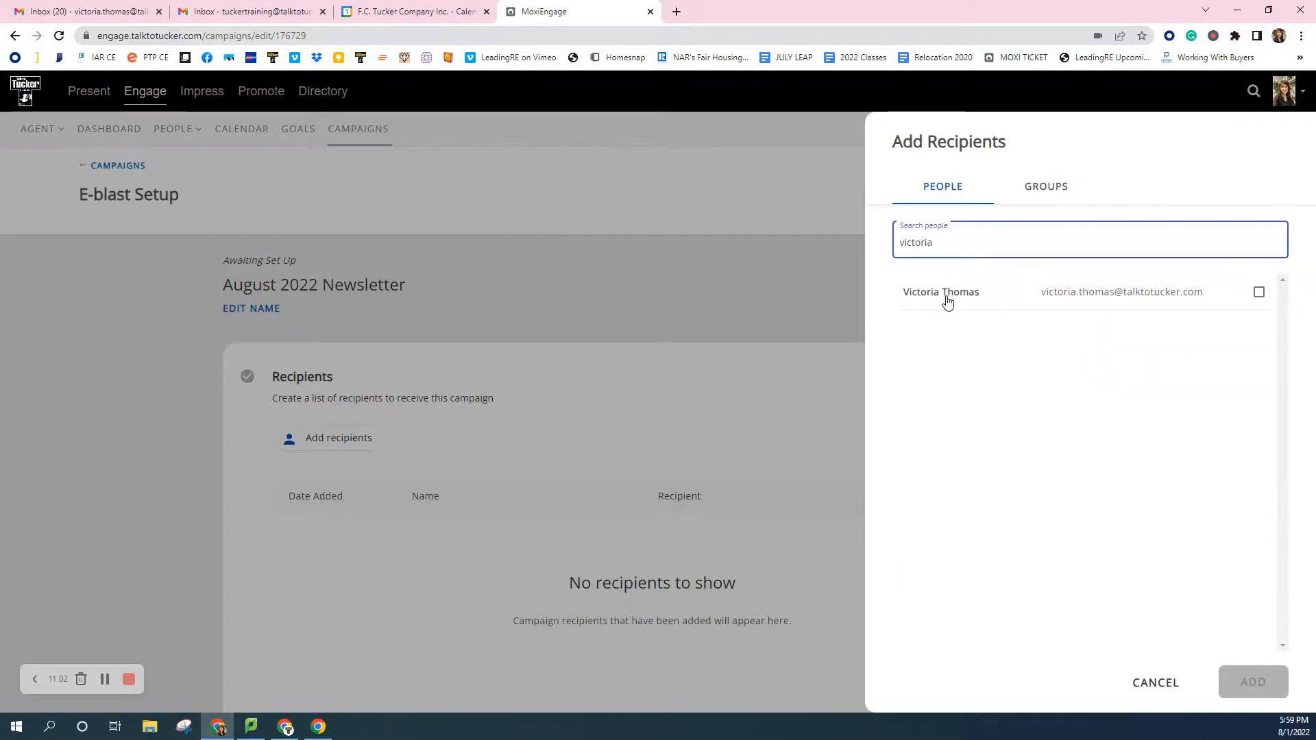
left_click(946, 300)
left_click(1261, 681)
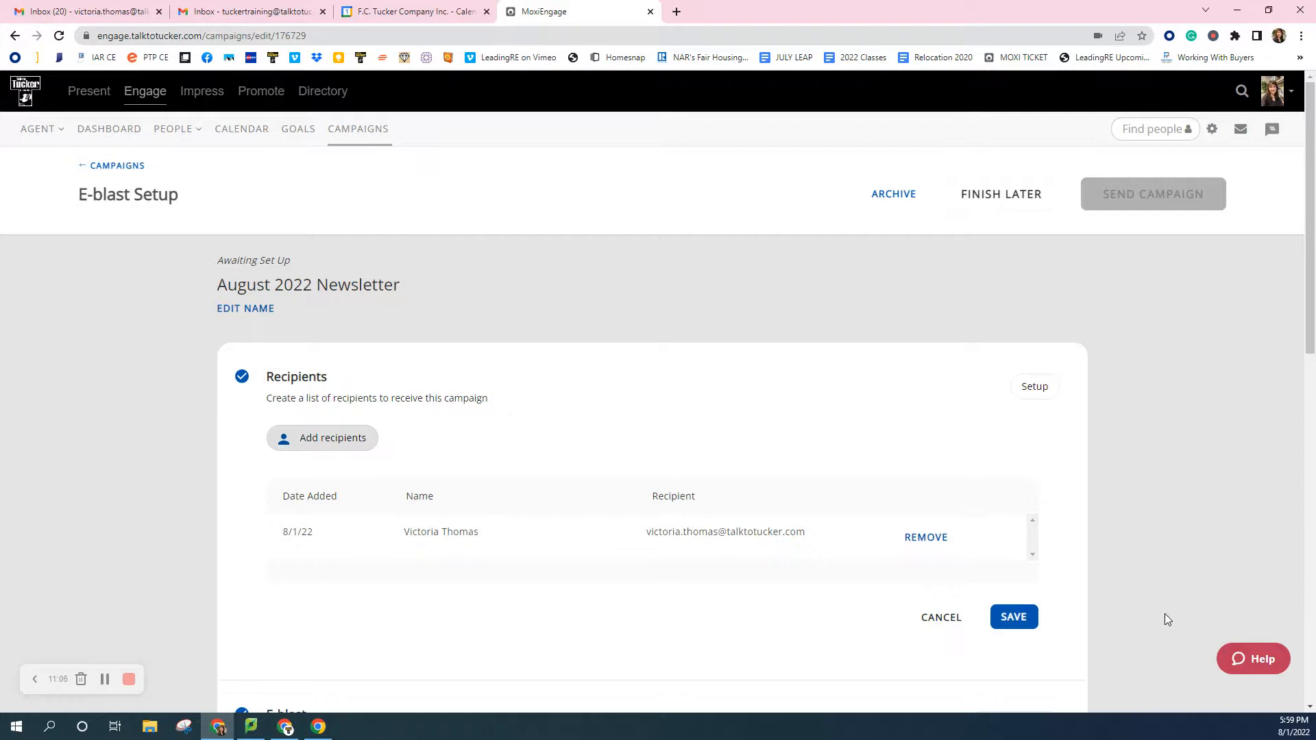
scroll(1155, 578, "down", 1)
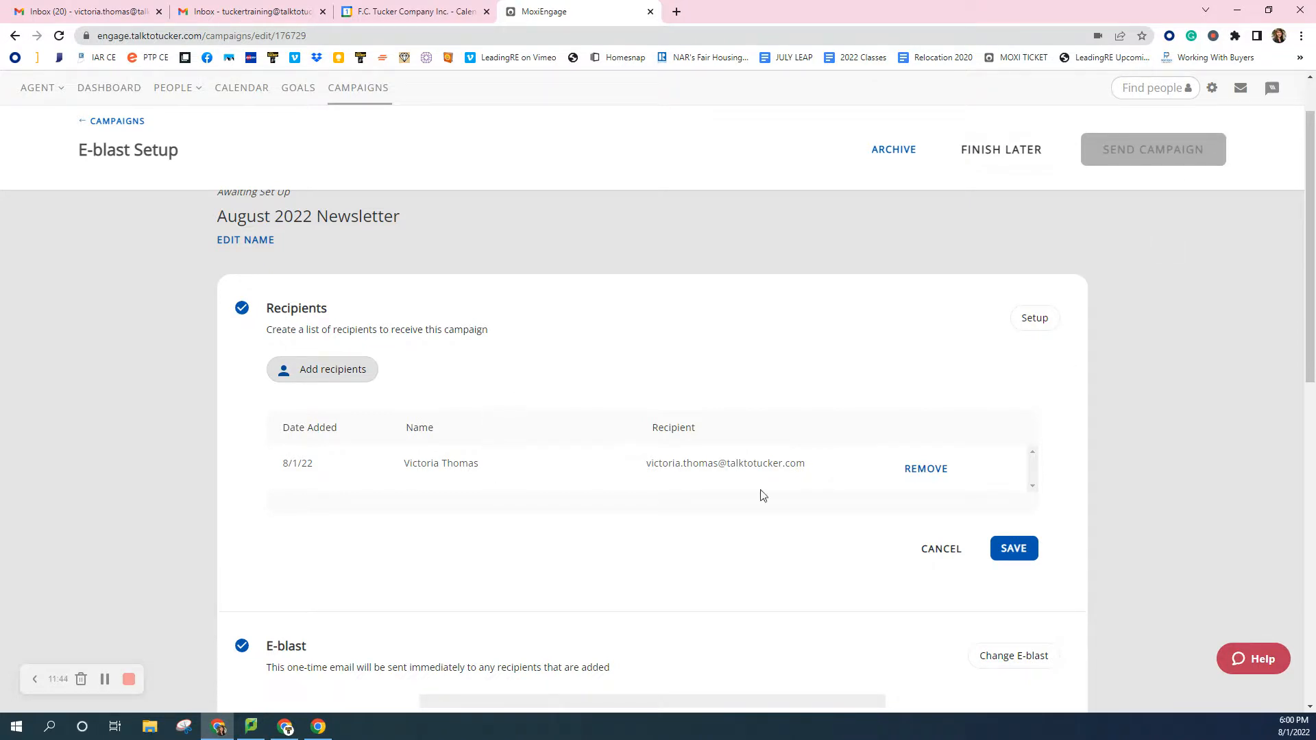
left_click(1014, 549)
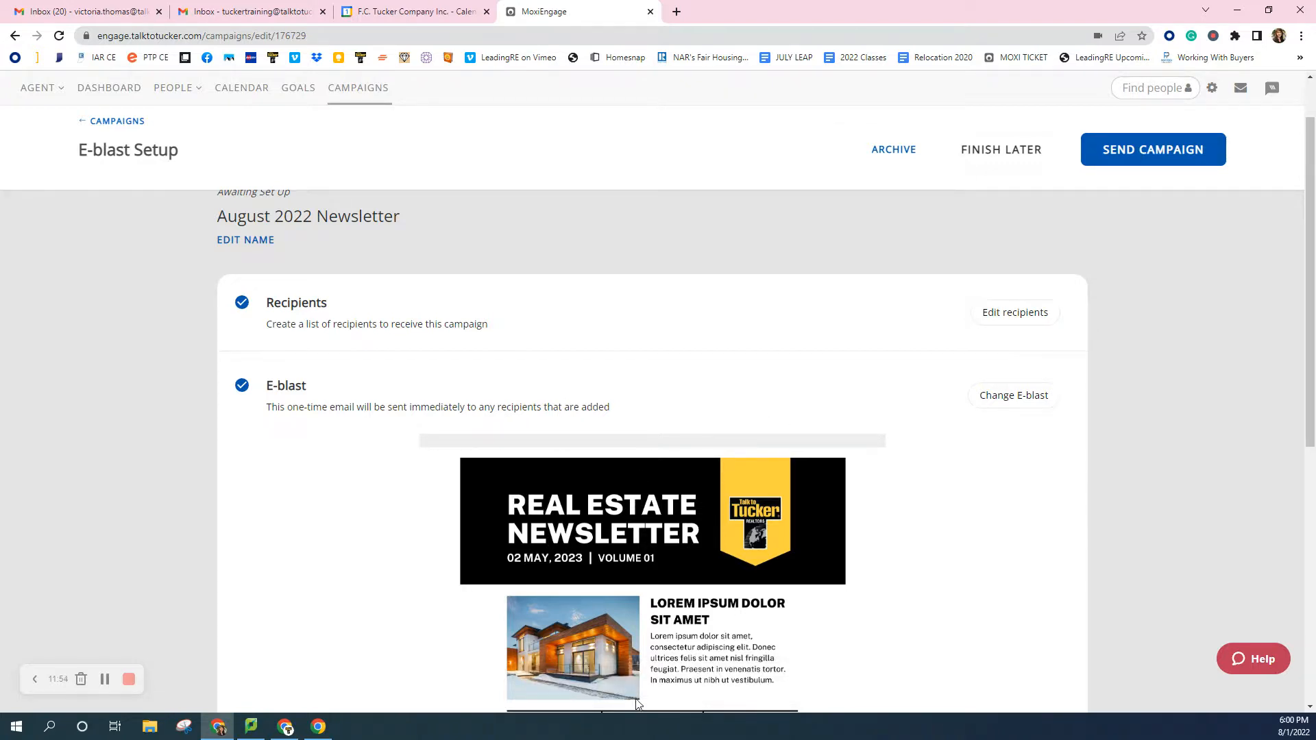
Review the e-blast's content down to the signature and check the email titles available for it without changing the selection.
scroll(612, 443, "down", 5)
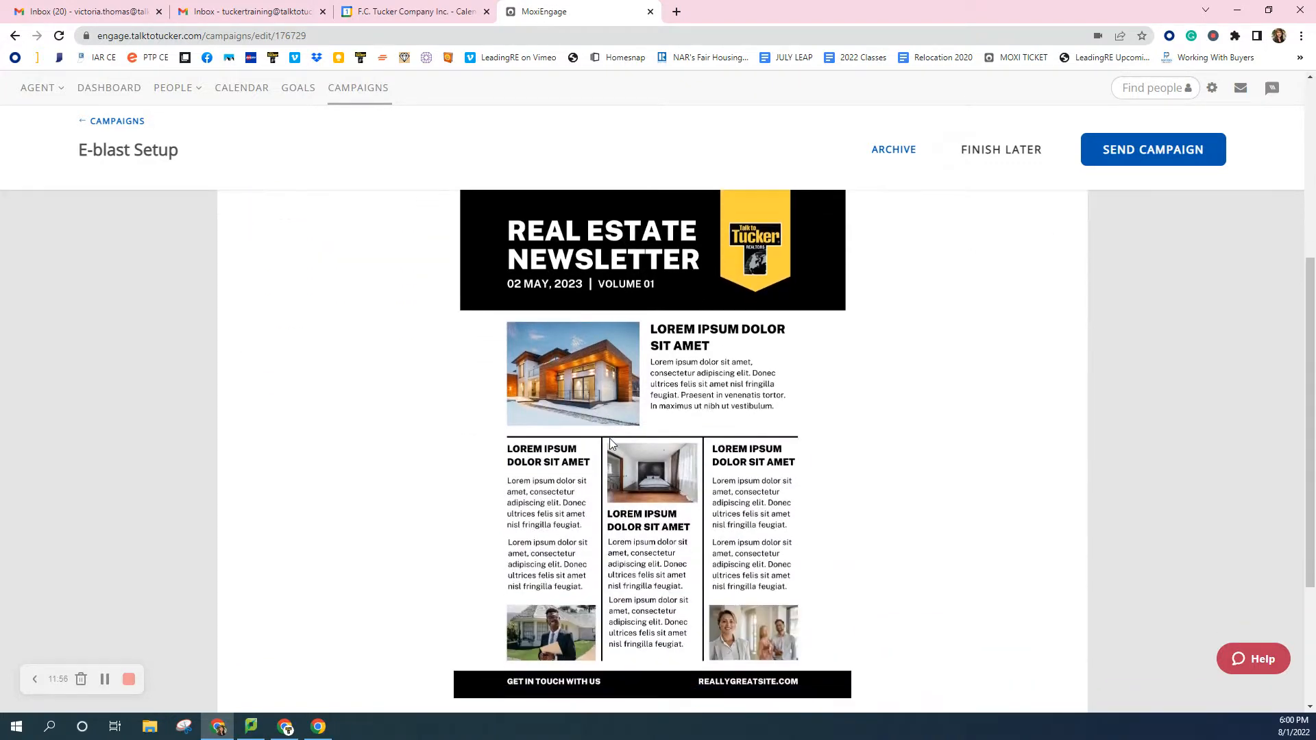
scroll(647, 329, "down", 3)
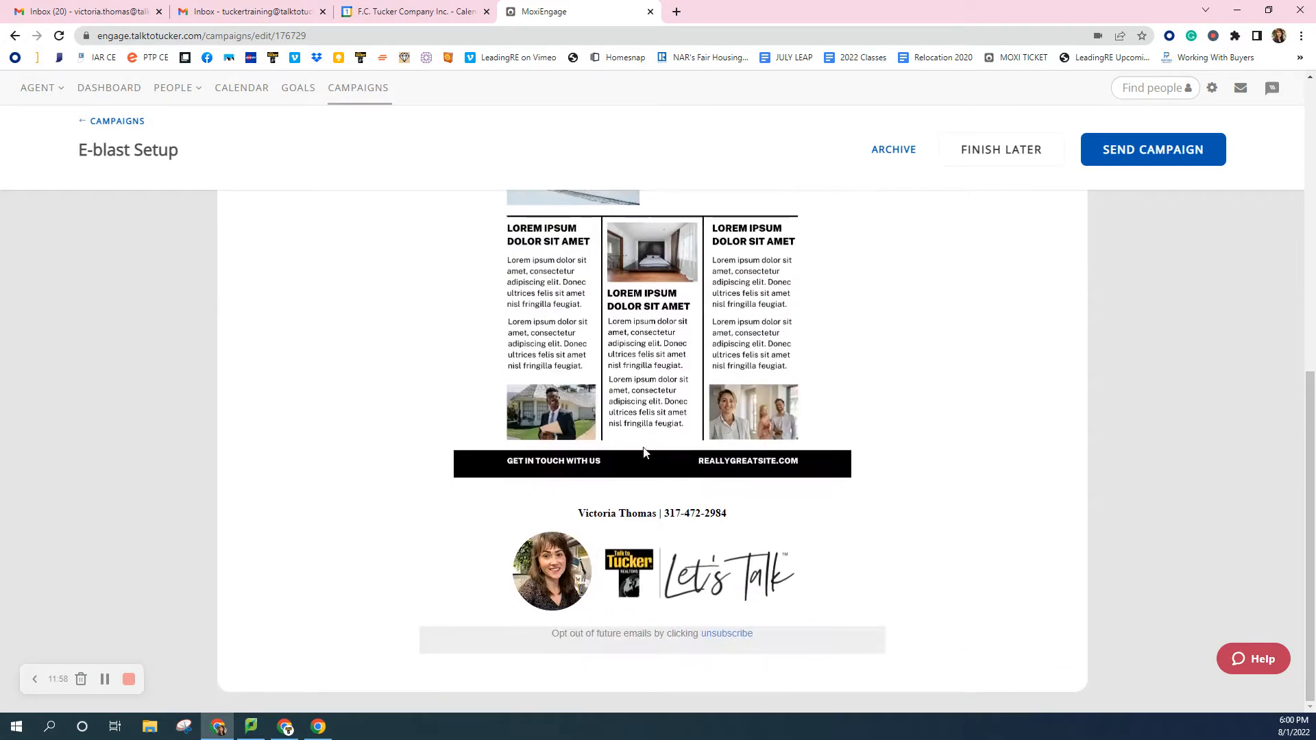
scroll(653, 629, "up", 1)
scroll(653, 629, "up", 6)
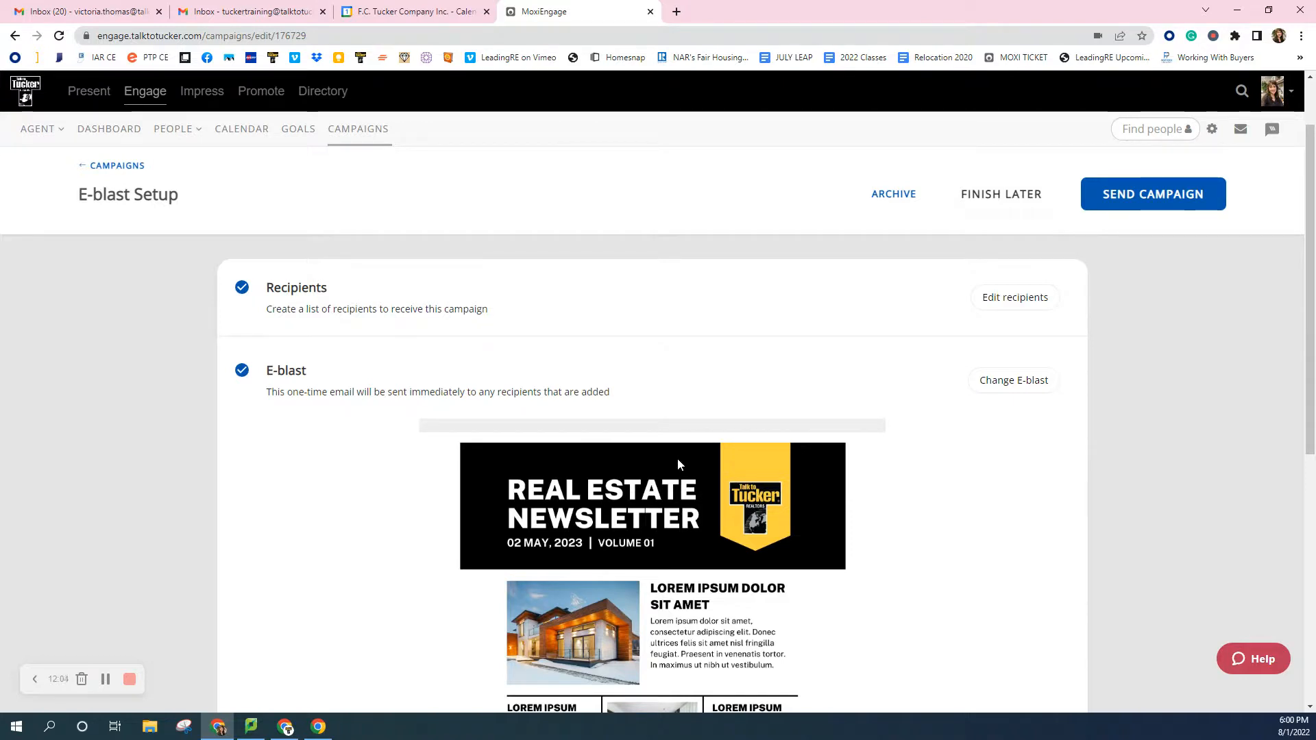
left_click(1016, 385)
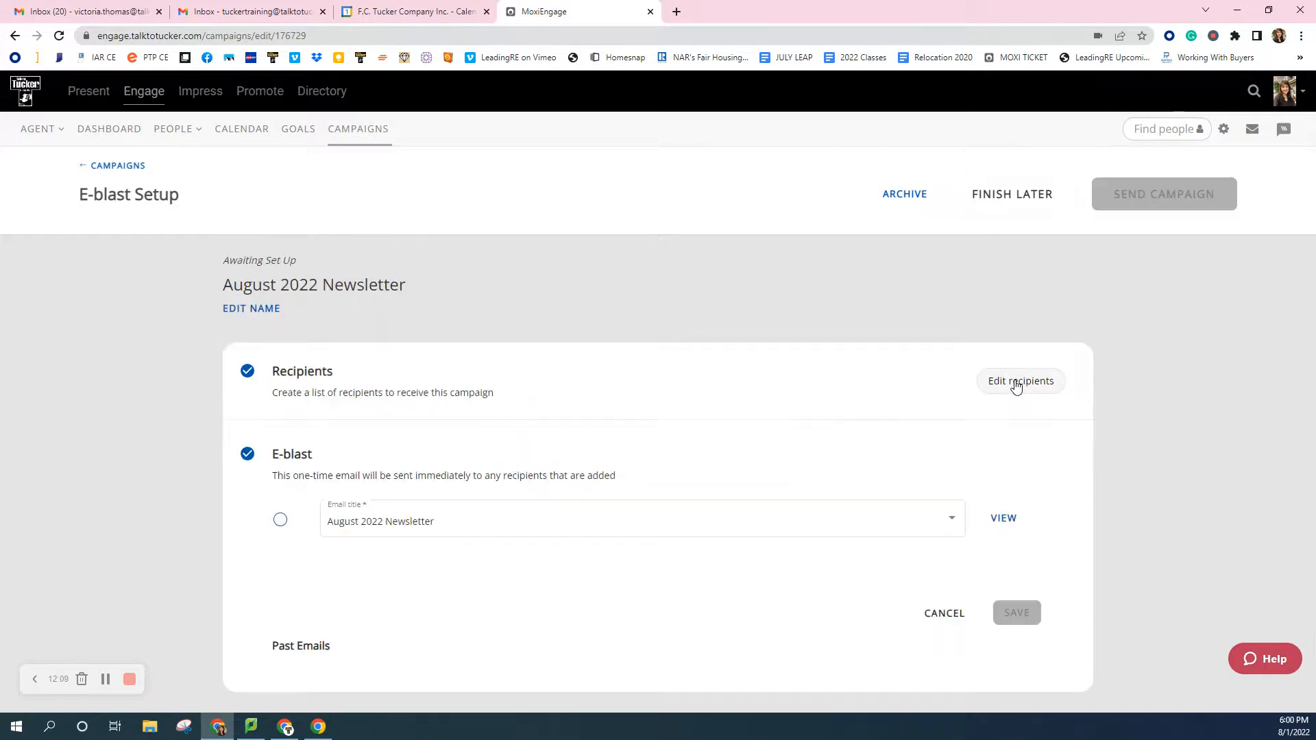
left_click(730, 527)
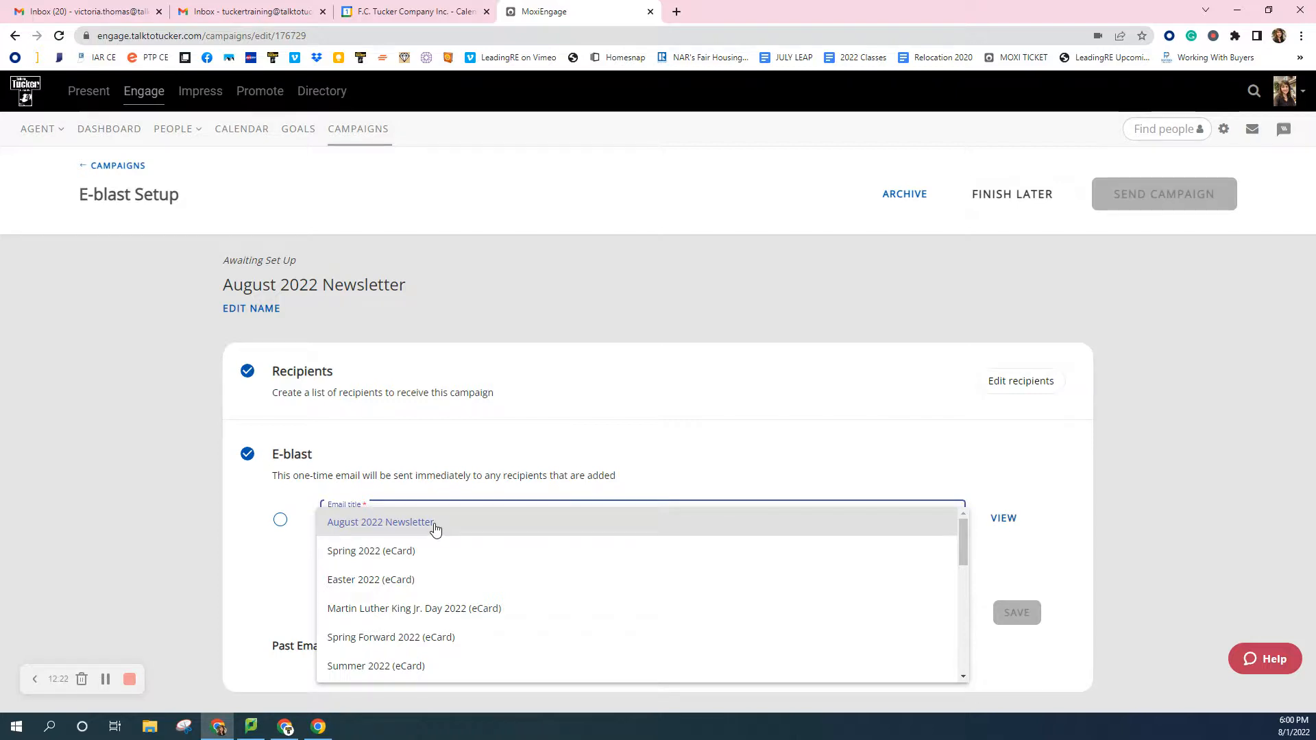
left_click(658, 426)
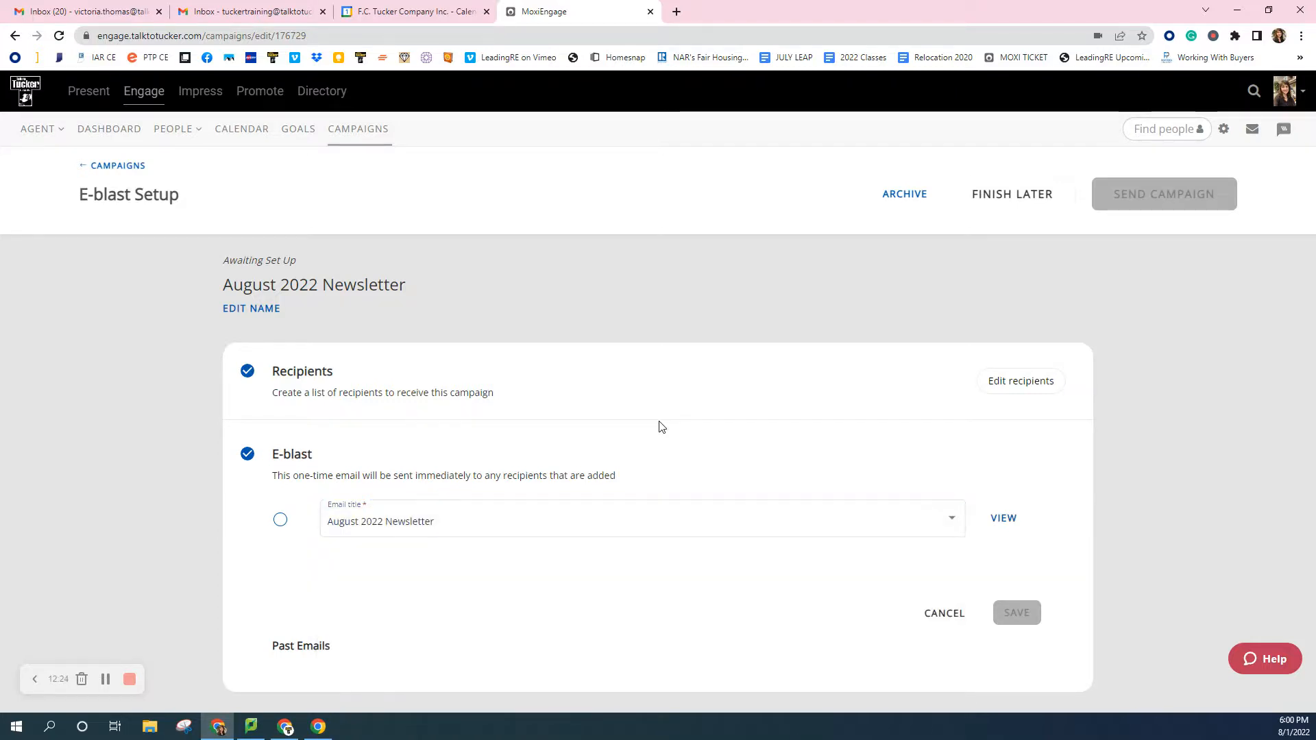
left_click(999, 612)
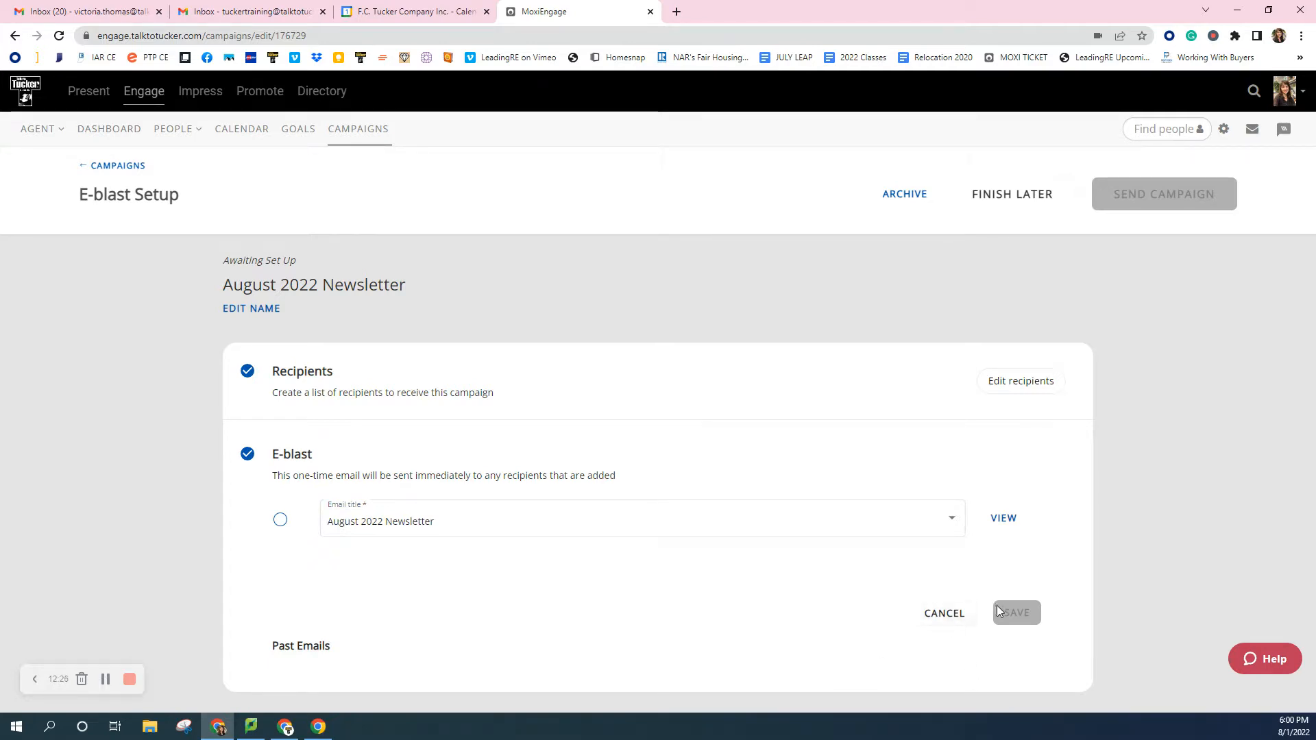
scroll(958, 618, "down", 7)
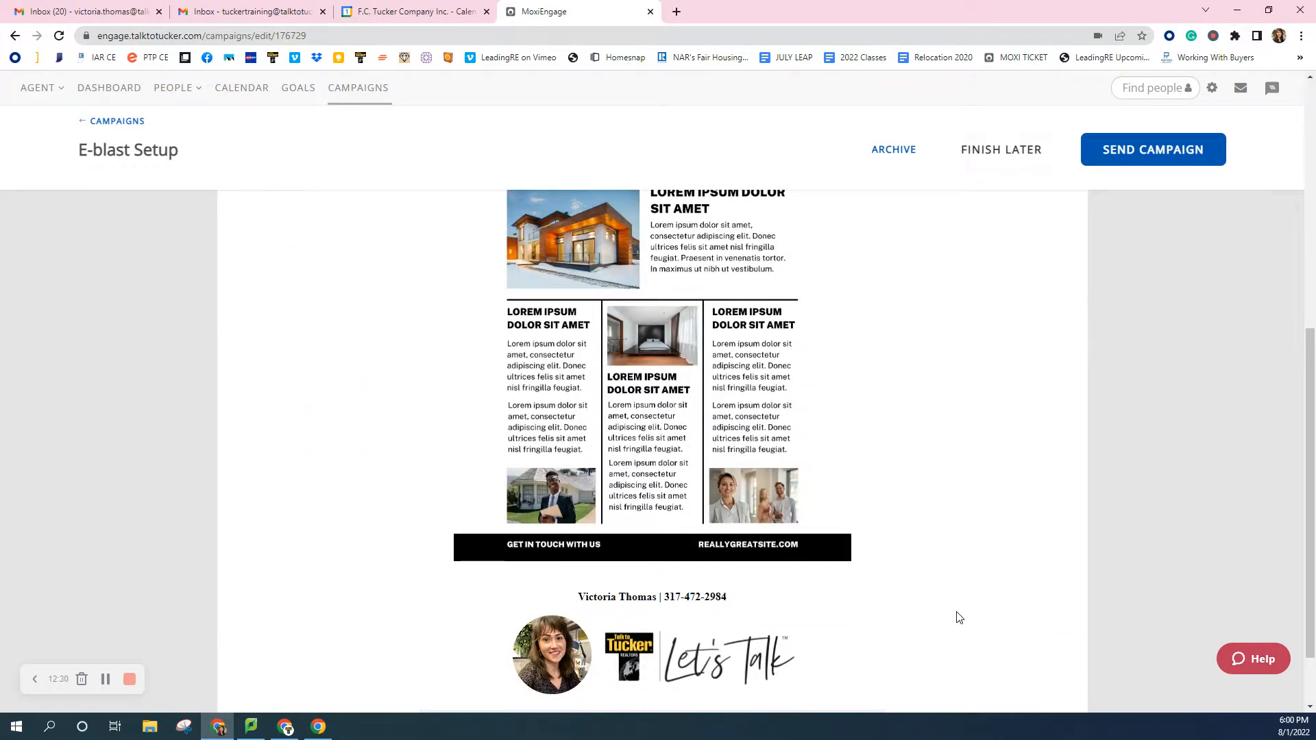
scroll(958, 618, "up", 7)
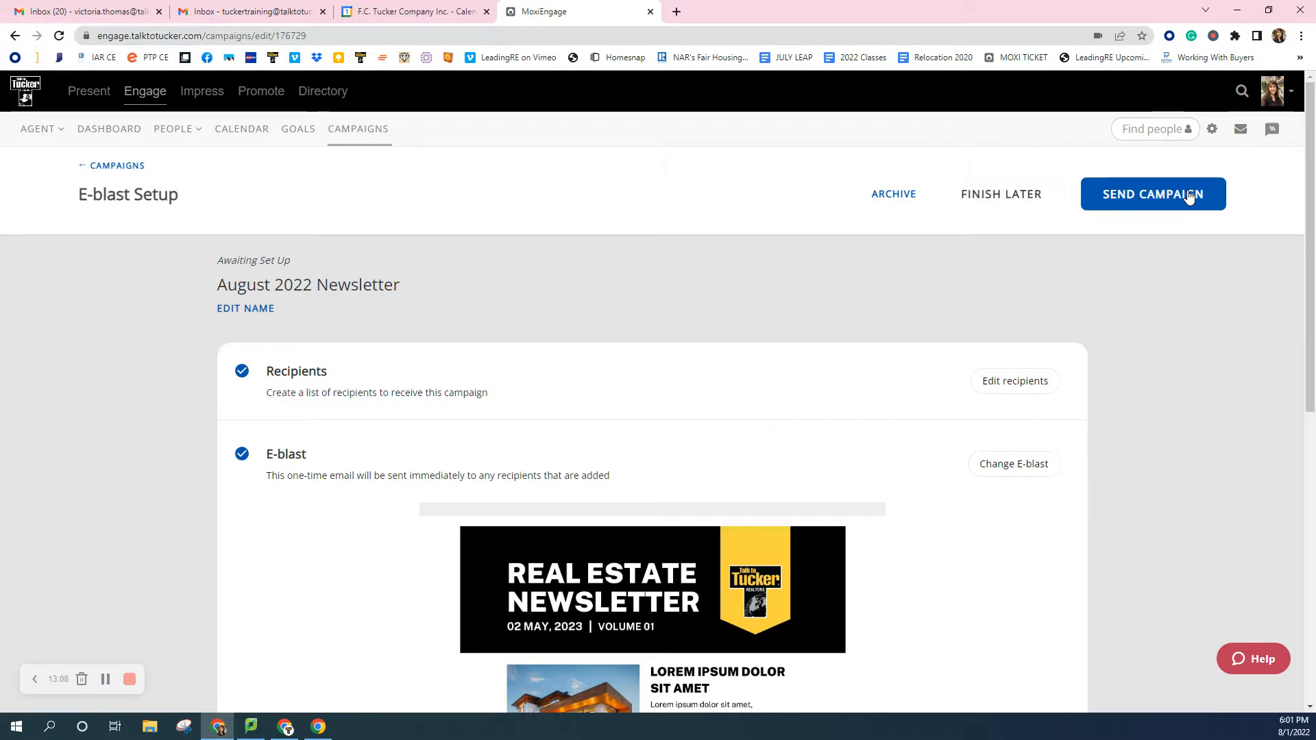
Send the August 2022 Newsletter campaign and check its lists of opens and unsubscribes from the e-blasts list.
left_click(1146, 199)
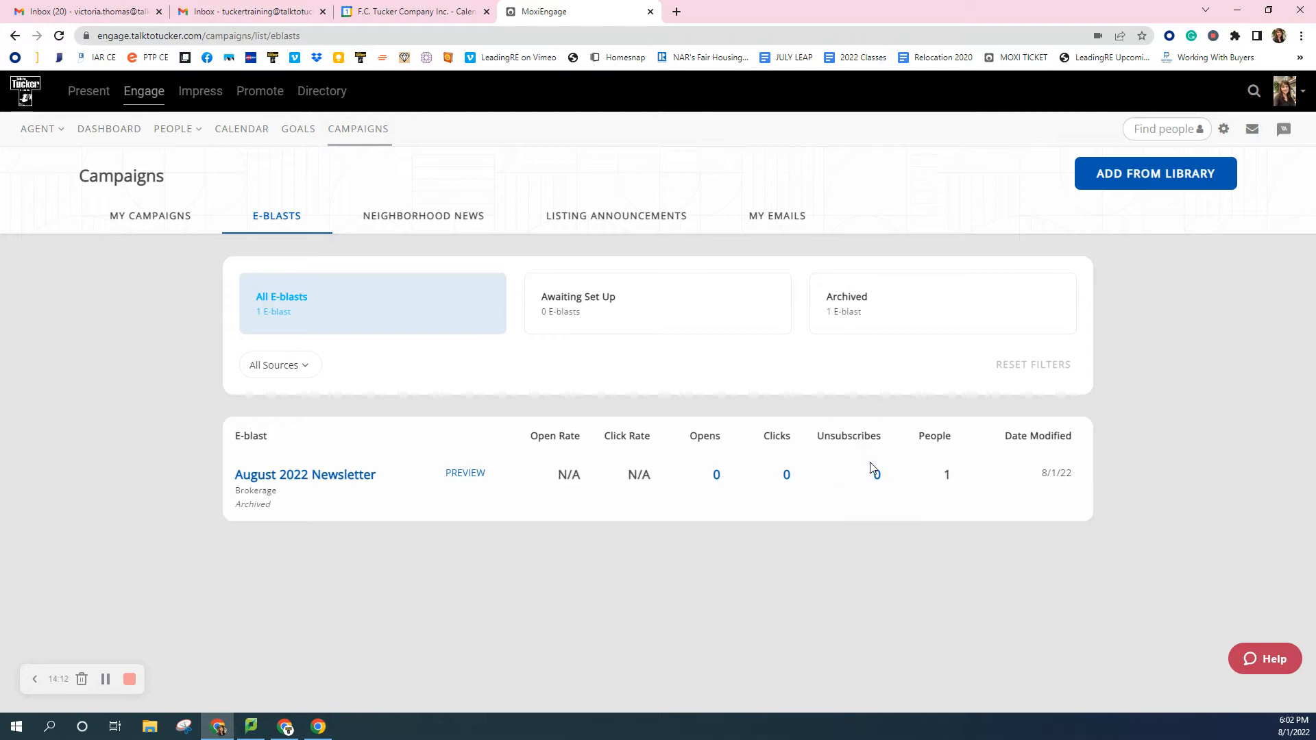
left_click(717, 476)
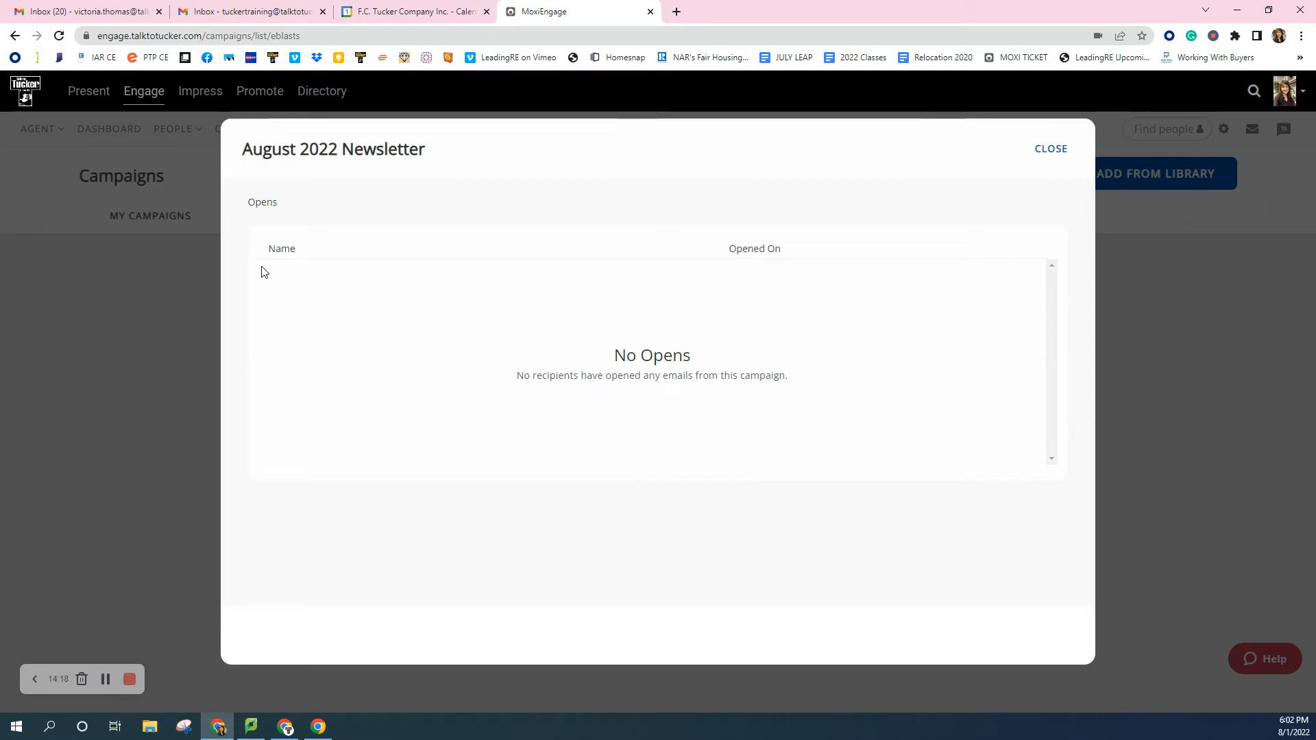
left_click(1050, 149)
left_click(878, 477)
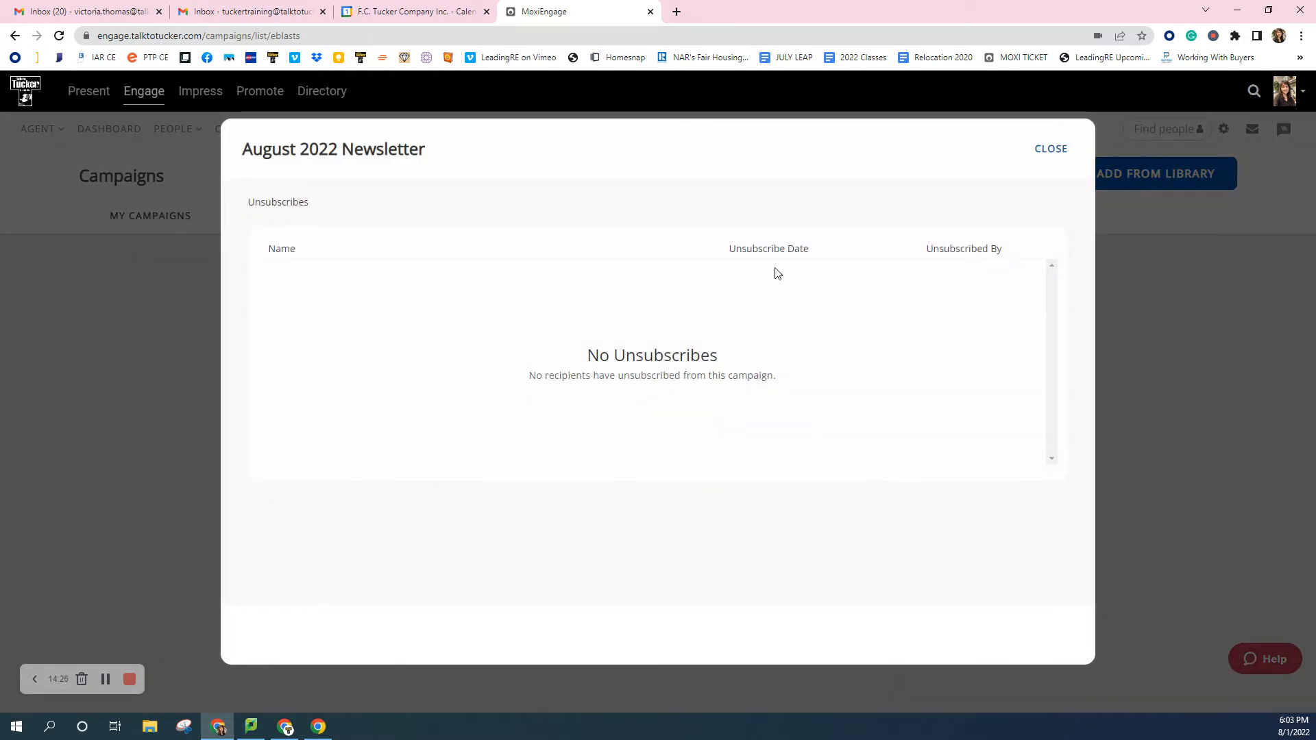
left_click(1050, 148)
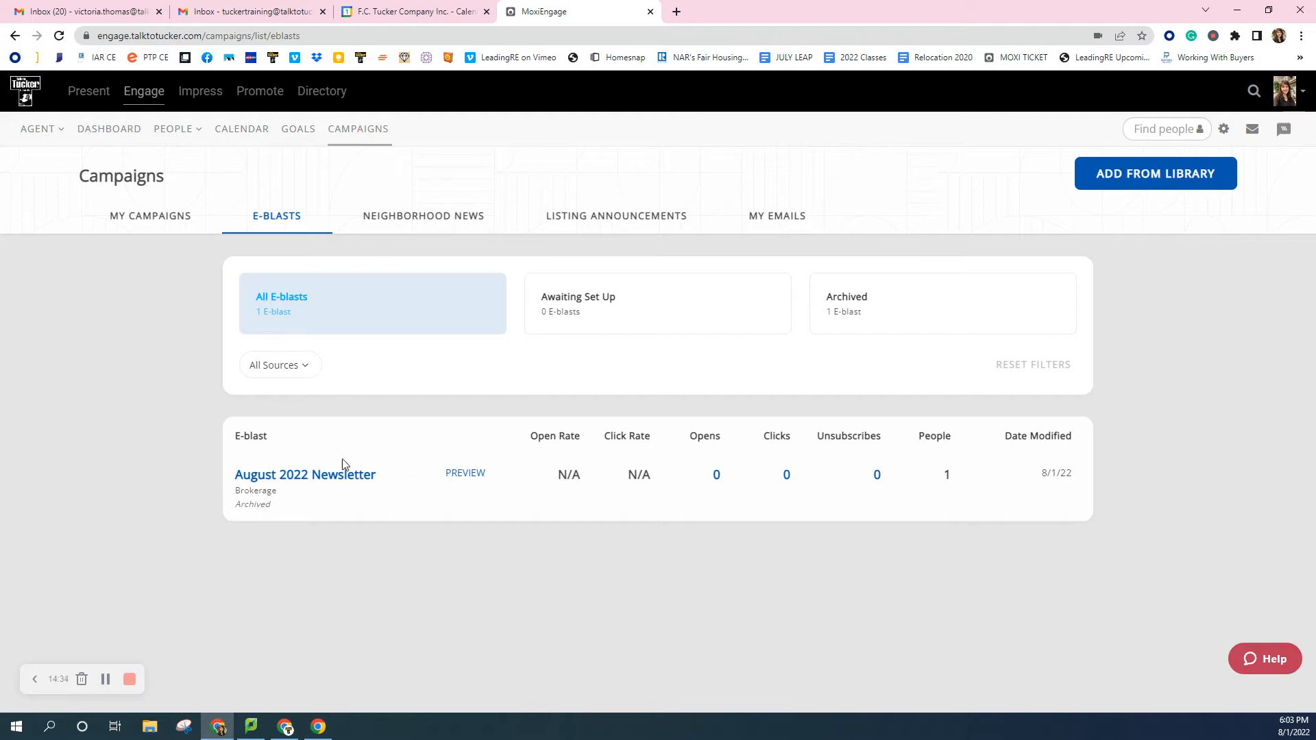
left_click(106, 678)
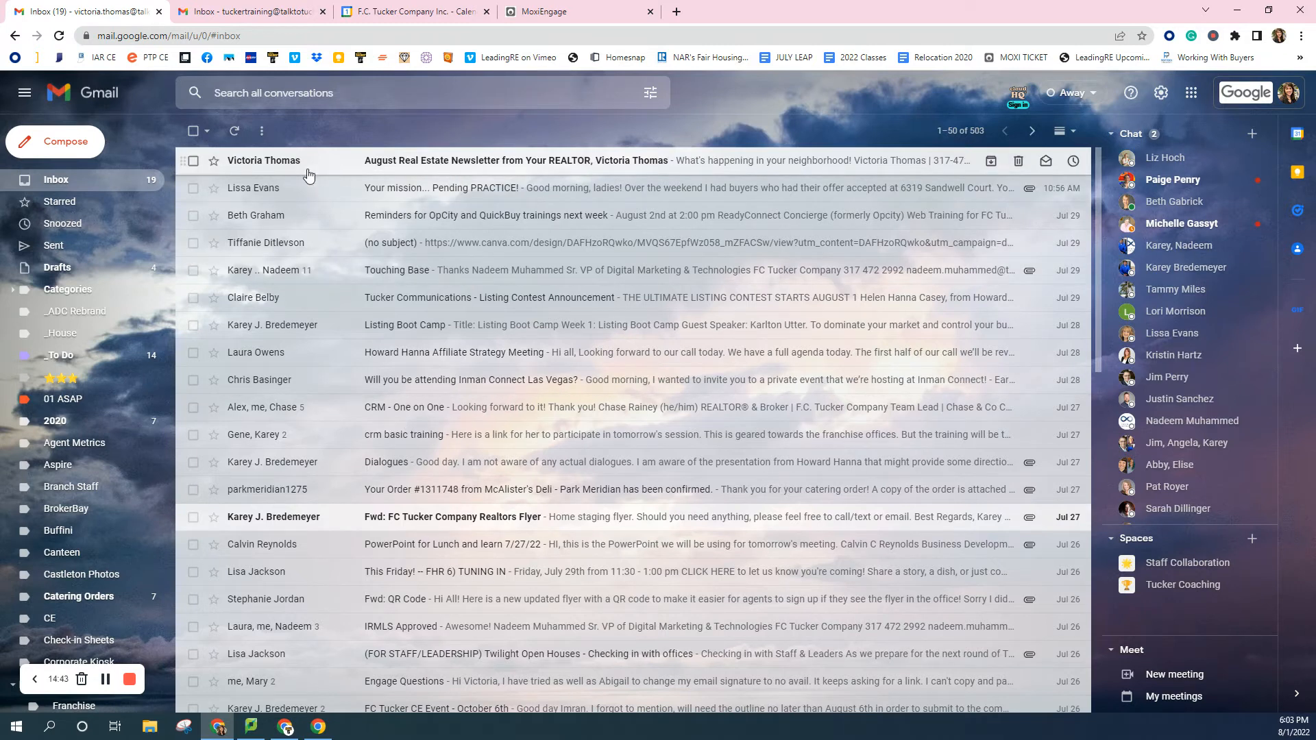
Open the received August Real Estate Newsletter email in the Gmail inbox and review it down to the signature and unsubscribe link.
mouse_move(246, 166)
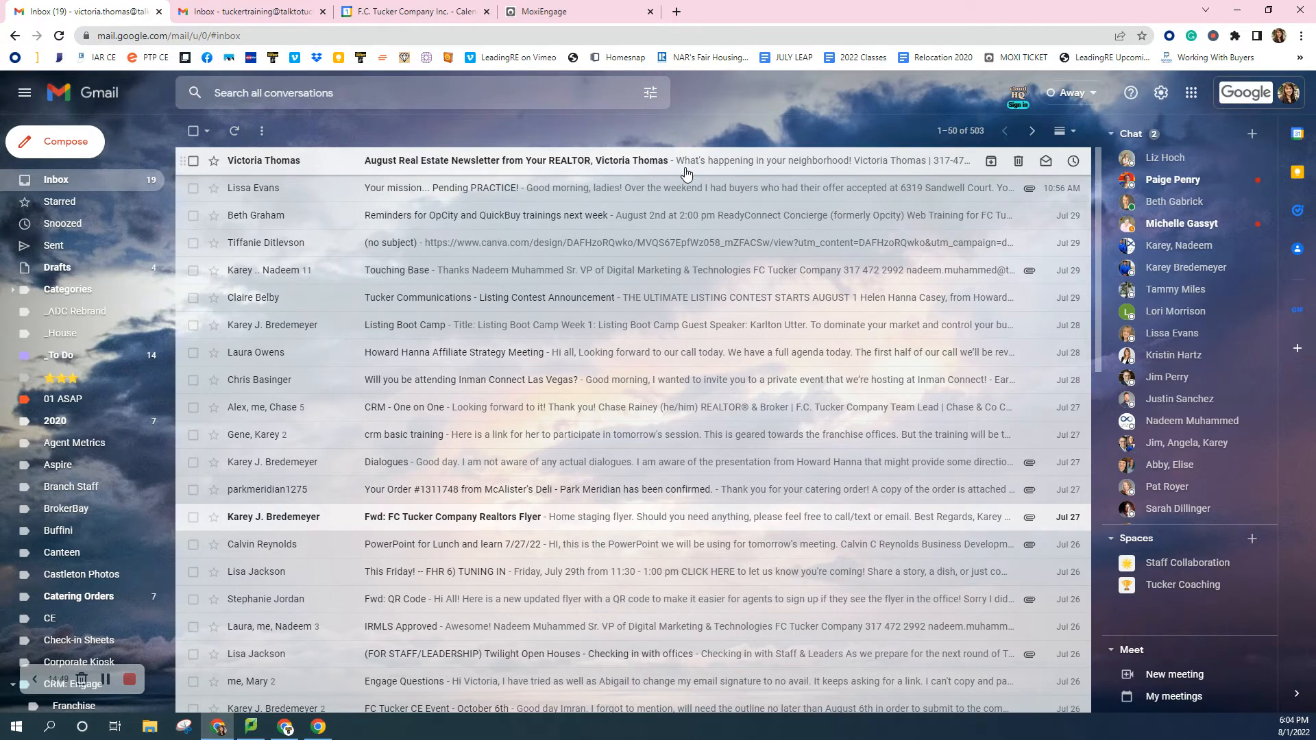
left_click(825, 164)
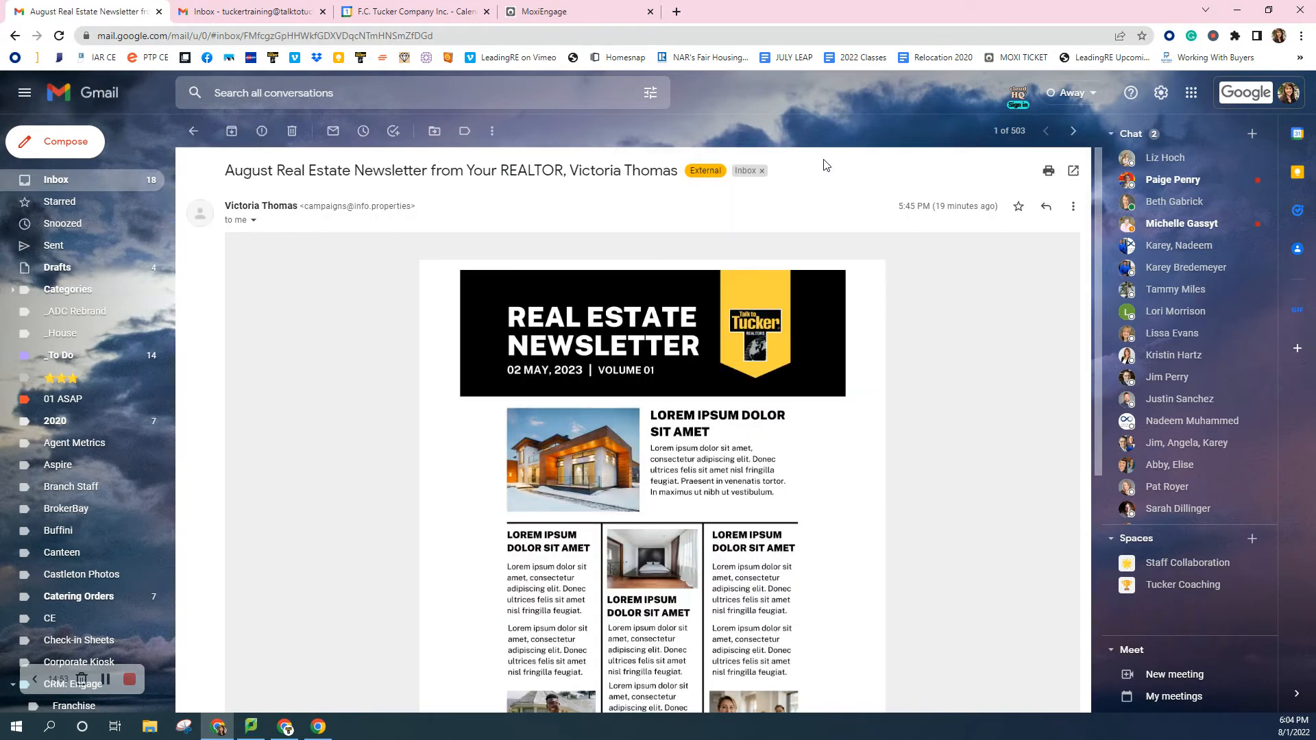
scroll(973, 571, "down", 4)
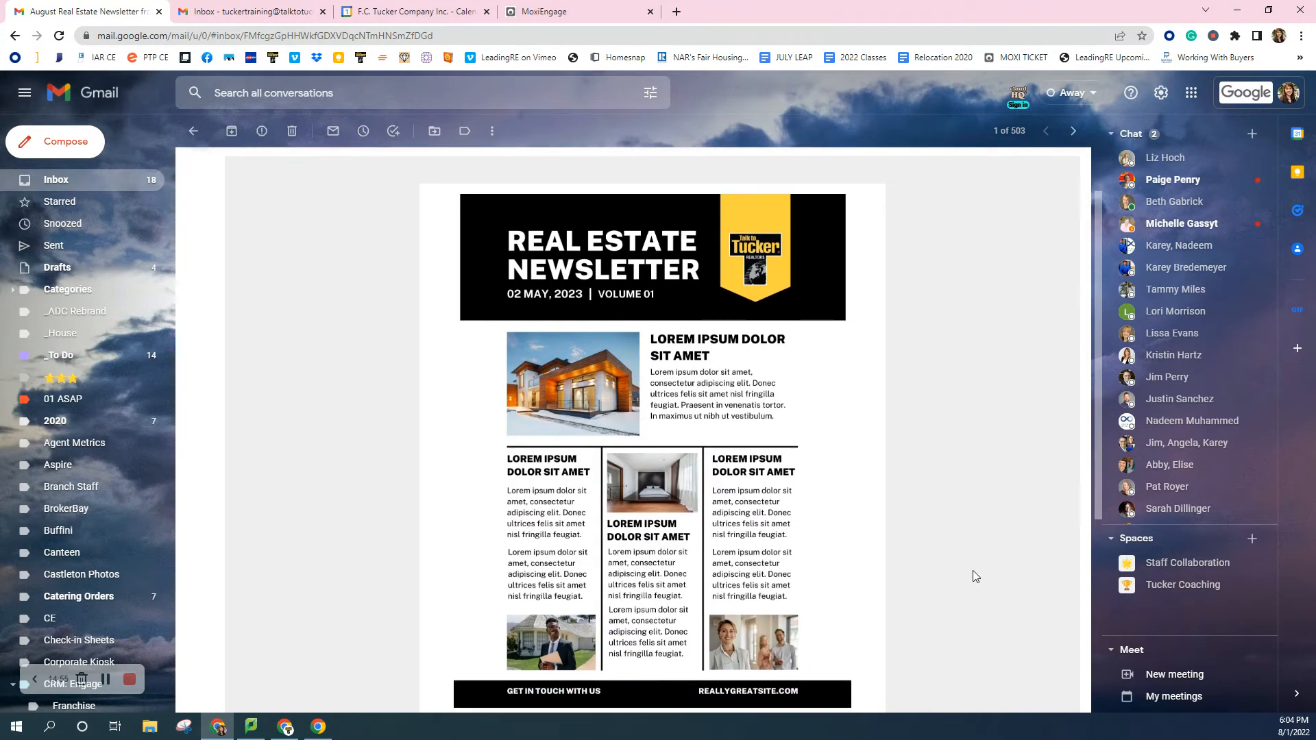
scroll(973, 571, "down", 2)
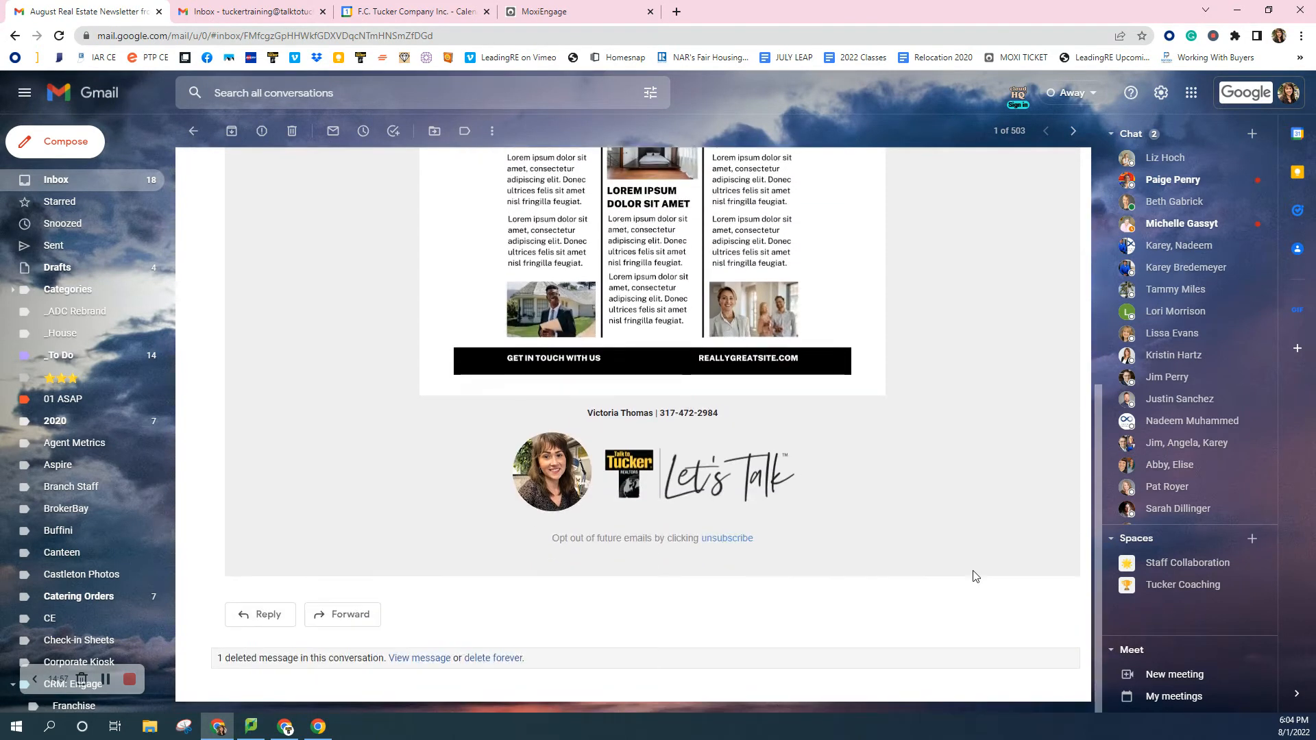
scroll(973, 570, "up", 2)
scroll(972, 571, "up", 4)
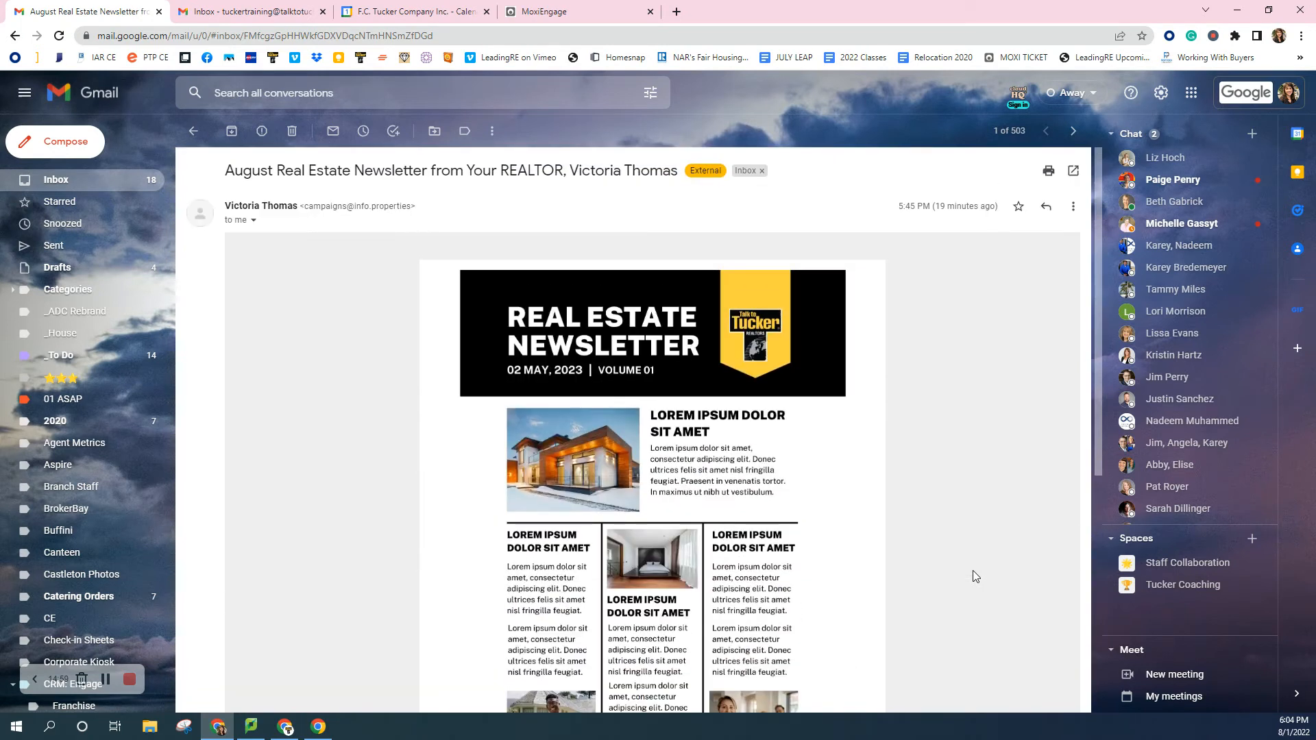